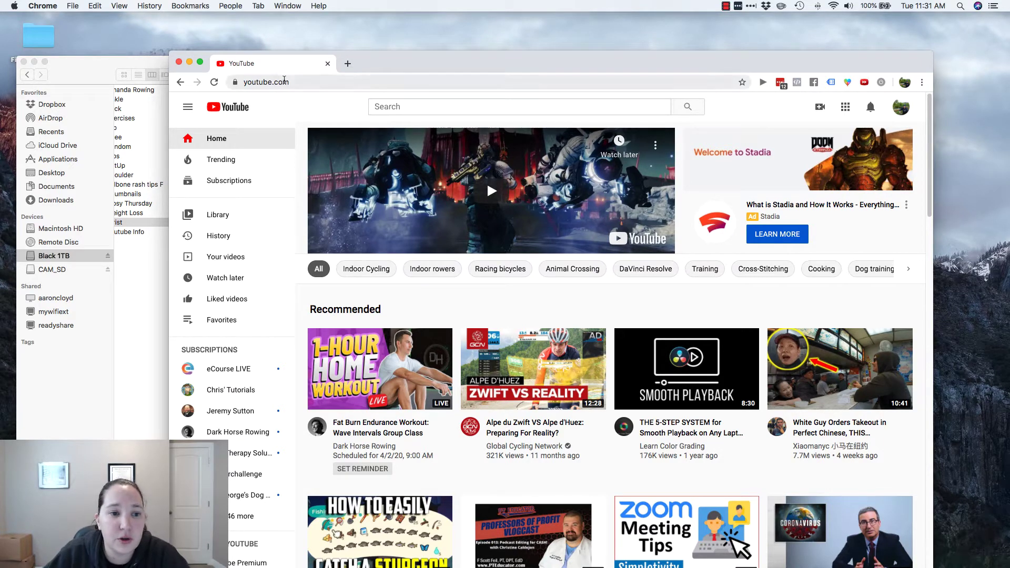
# Start a new YouTube video upload with the file "forearm wrist rowing full cut" from the Forearm wrist rowing full folder.
pyautogui.click(401, 85)
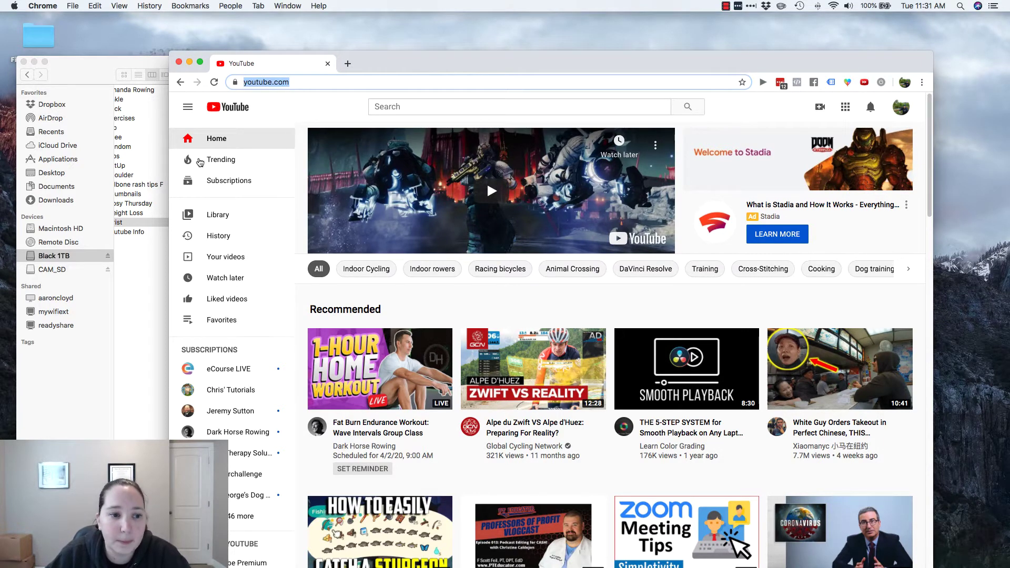
pyautogui.click(822, 112)
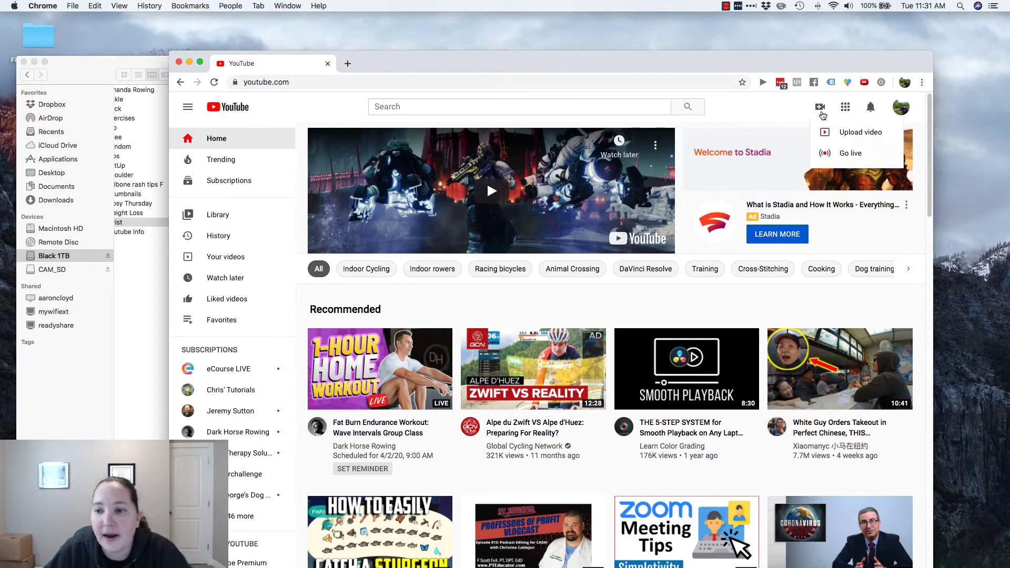
pyautogui.click(854, 137)
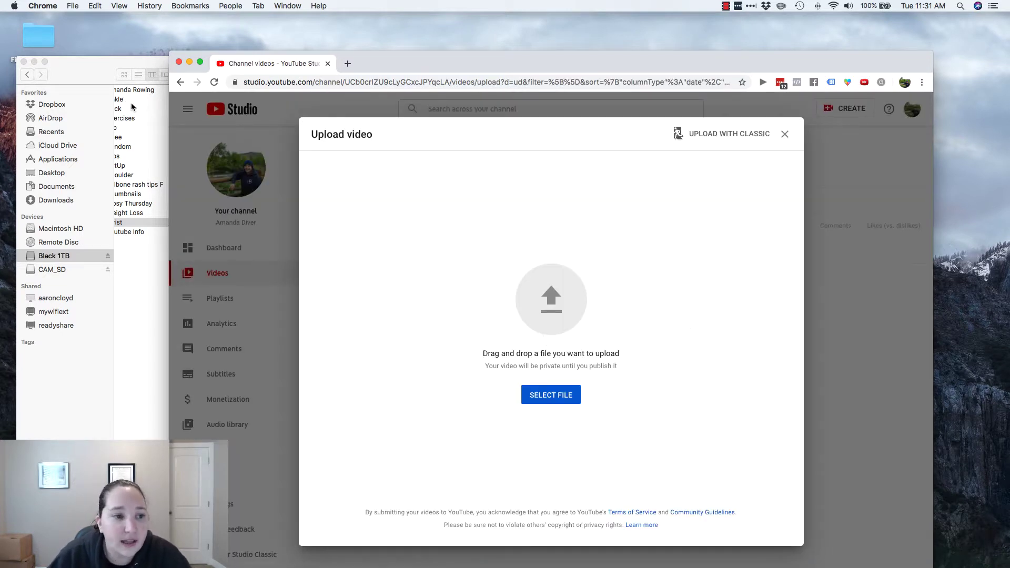
pyautogui.click(552, 396)
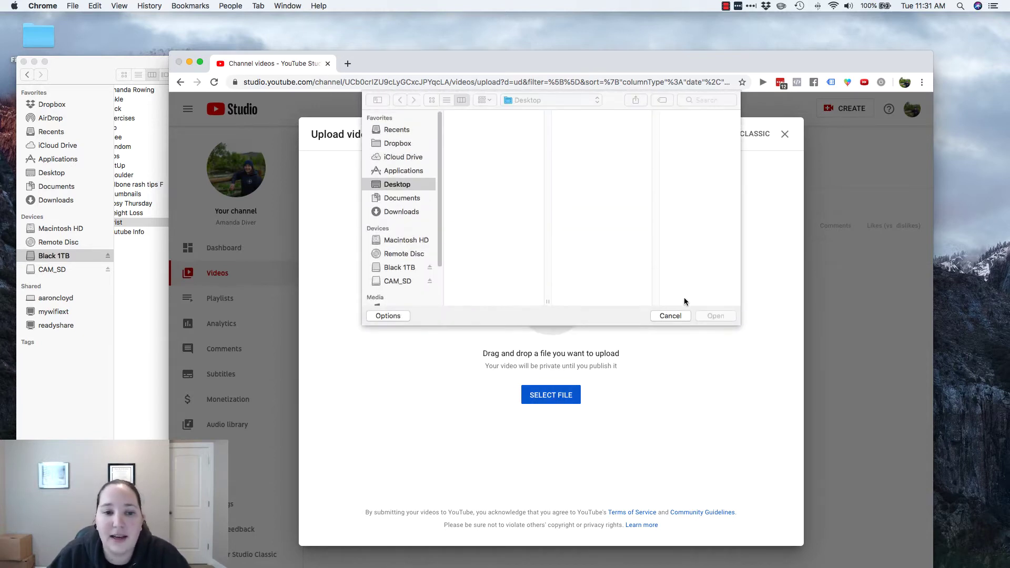
pyautogui.press('Escape')
pyautogui.click(126, 65)
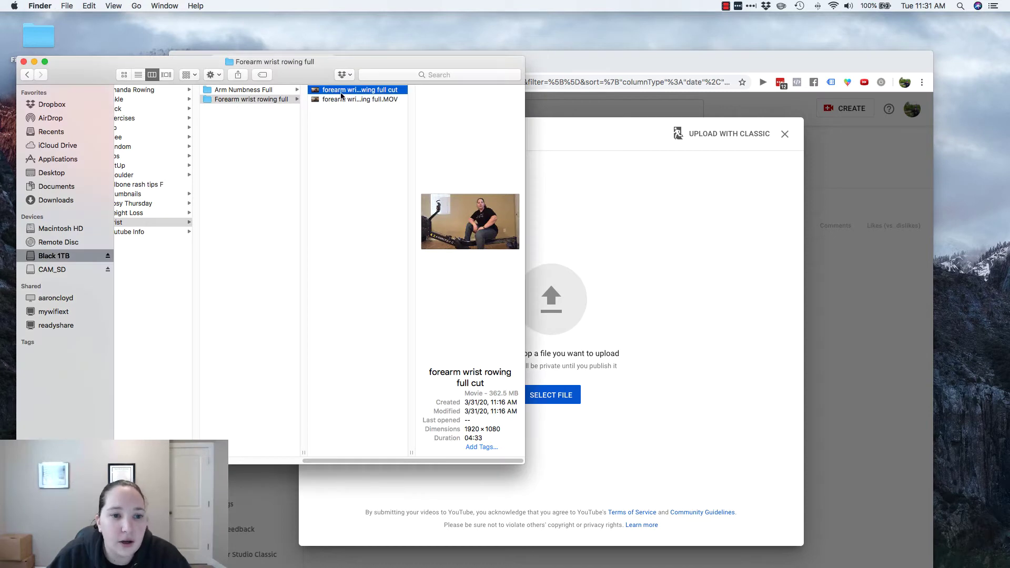
pyautogui.moveTo(331, 92); pyautogui.dragTo(582, 293)
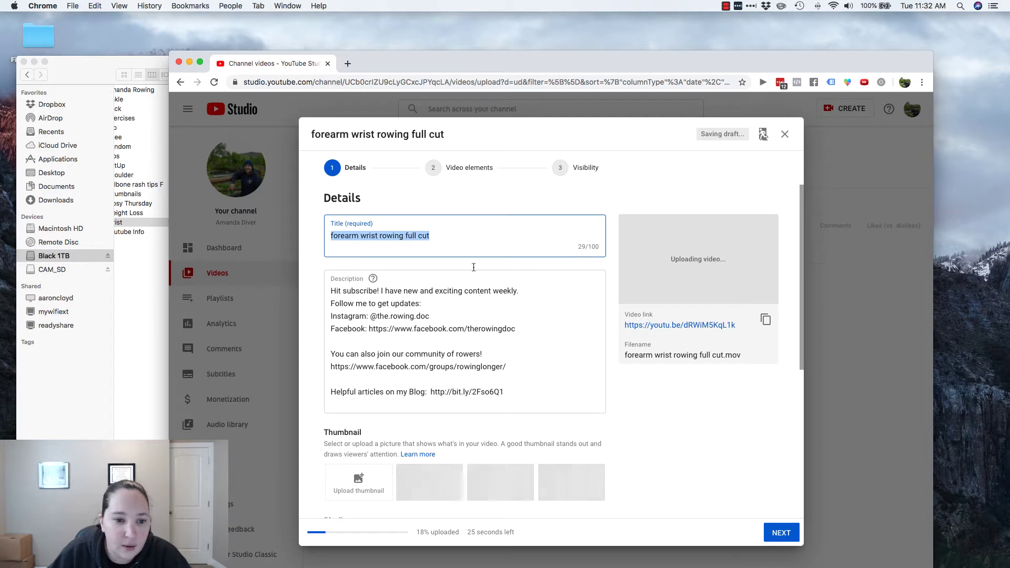
# Insert two blank lines at the start of the description, above the "Hit subscribe!" text.
pyautogui.click(330, 289)
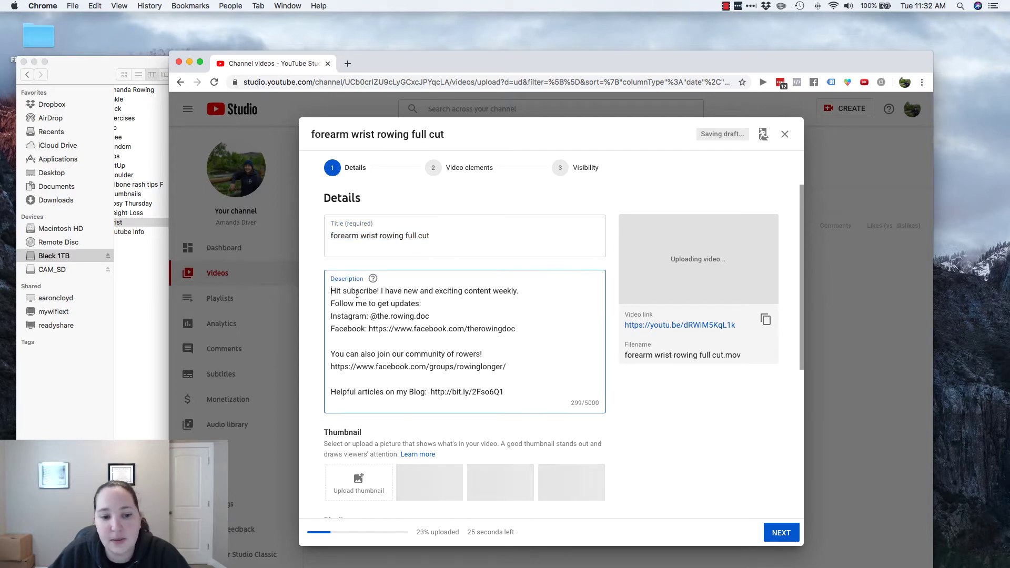
pyautogui.moveTo(330, 290); pyautogui.dragTo(520, 430)
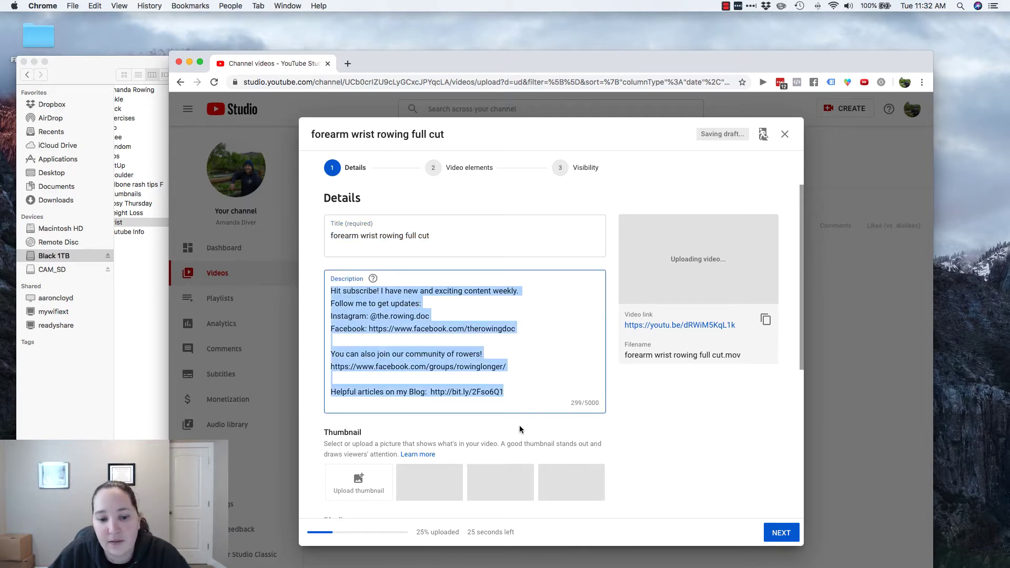
pyautogui.click(416, 317)
pyautogui.click(332, 292)
pyautogui.press('Return')
pyautogui.press('Return')
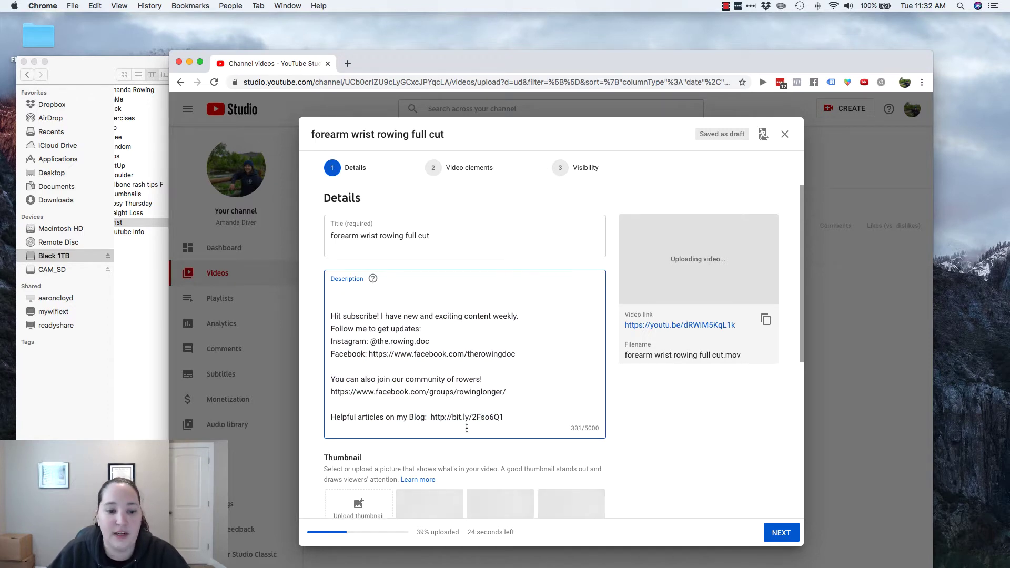
# Replace the video title with "Wrist or elbow pain with Rowing Solutions".
pyautogui.click(421, 235)
pyautogui.moveTo(436, 232); pyautogui.dragTo(308, 238)
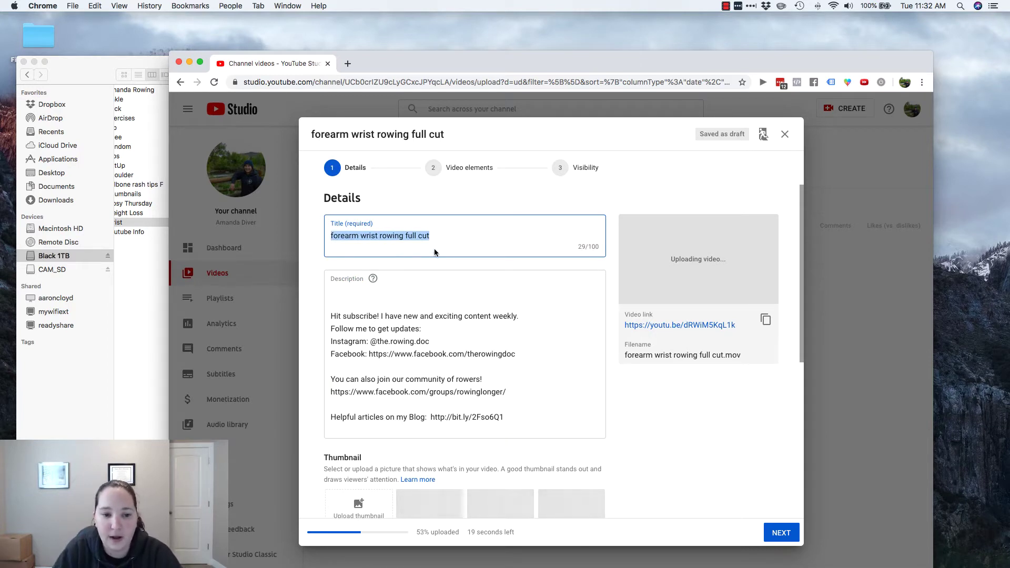
pyautogui.write('Wrist')
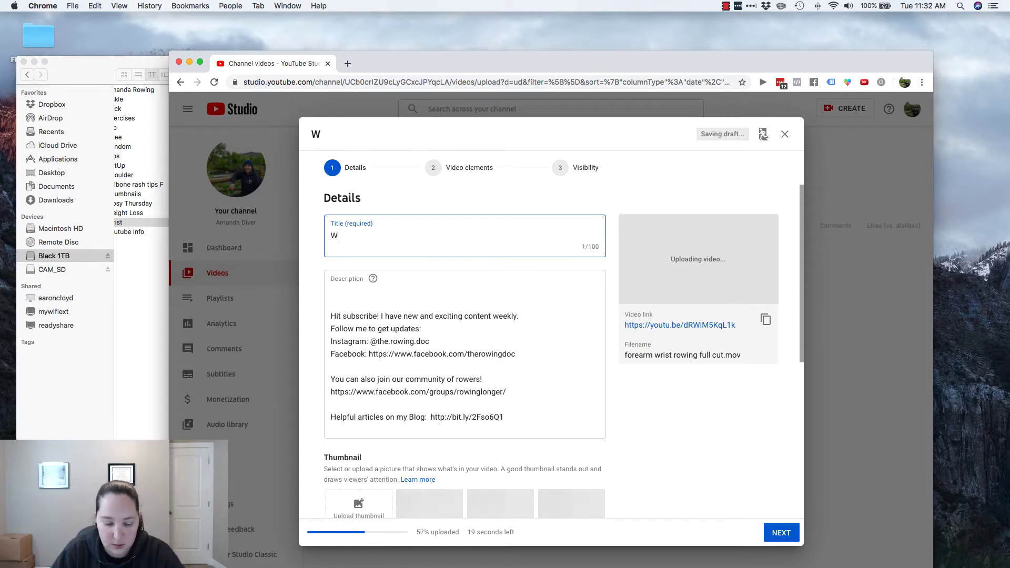
pyautogui.press('BackSpace')
pyautogui.press('BackSpace')
pyautogui.press('BackSpace')
pyautogui.write('sit')
pyautogui.press('BackSpace')
pyautogui.press('BackSpace')
pyautogui.press('BackSpace')
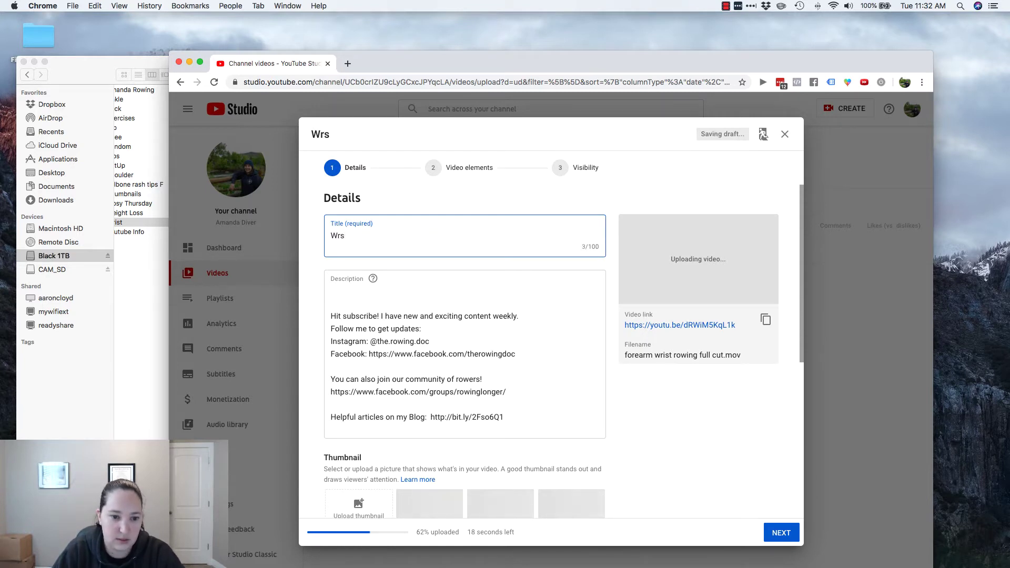
pyautogui.write('ist or e')
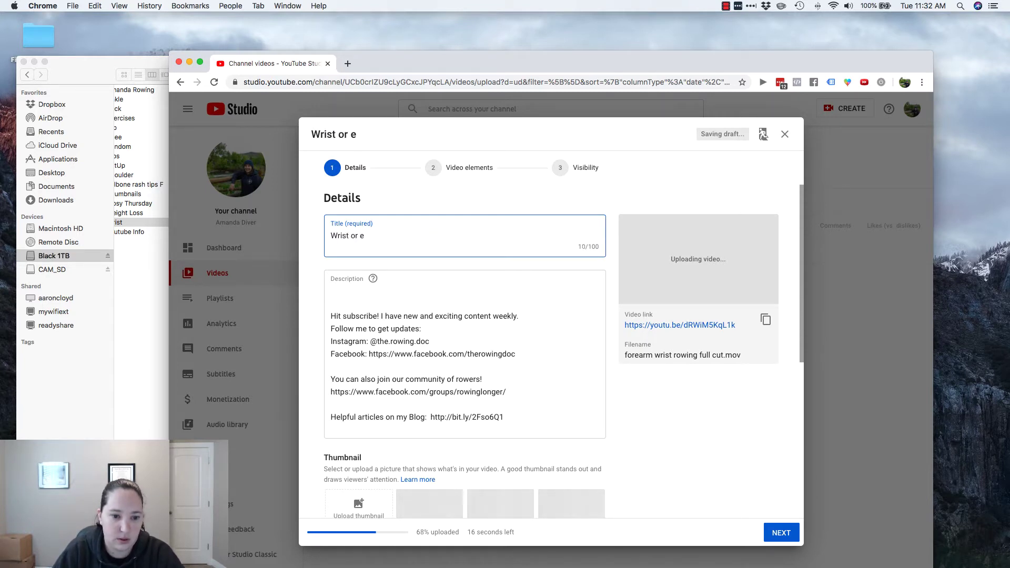
pyautogui.write('blbow pain with ')
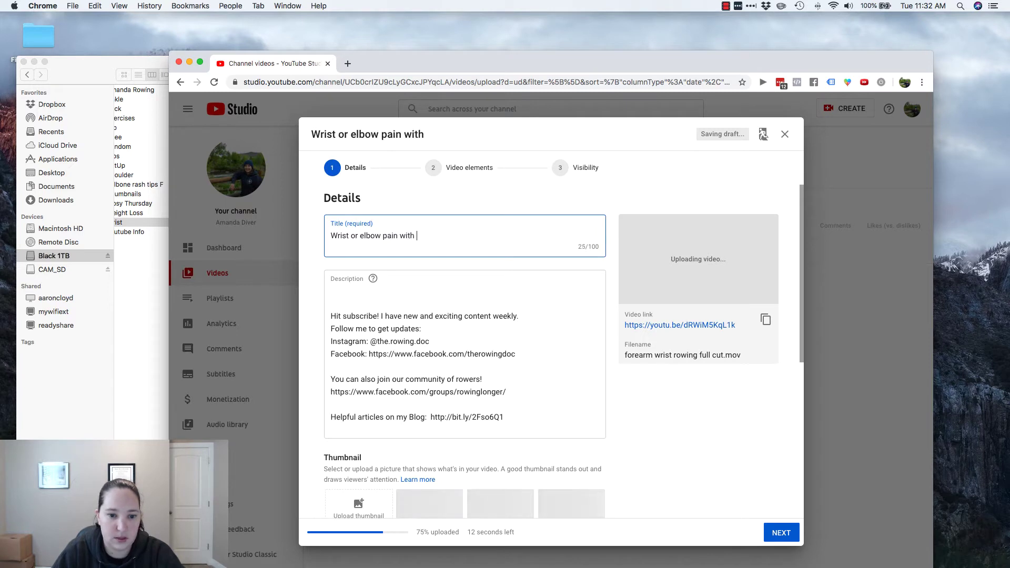
pyautogui.write('Rowing Solution')
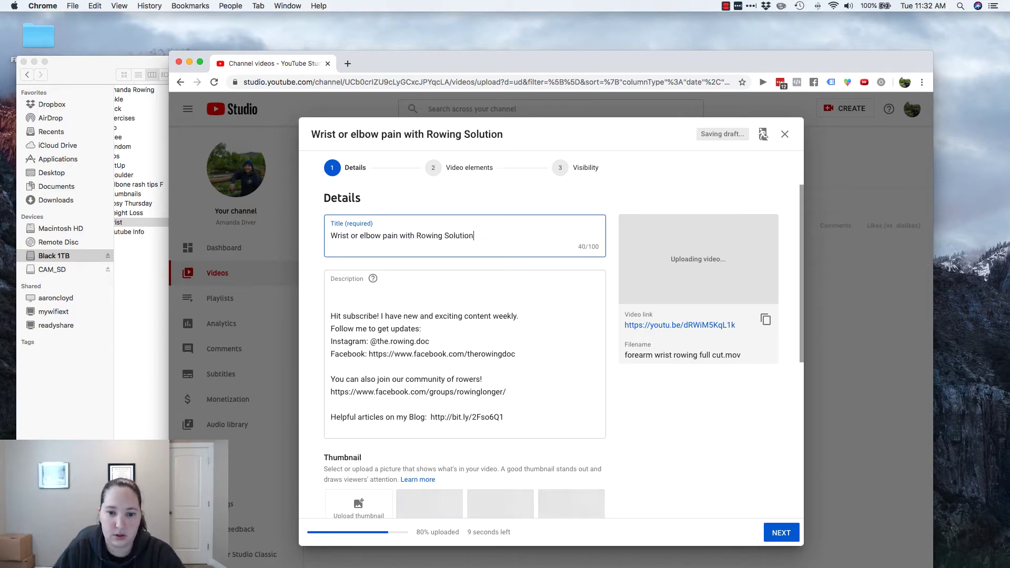
pyautogui.write('s')
# Capitalize "Elbow" and "Pain" in the video title.
pyautogui.click(363, 236)
pyautogui.press('BackSpace')
pyautogui.write('A')
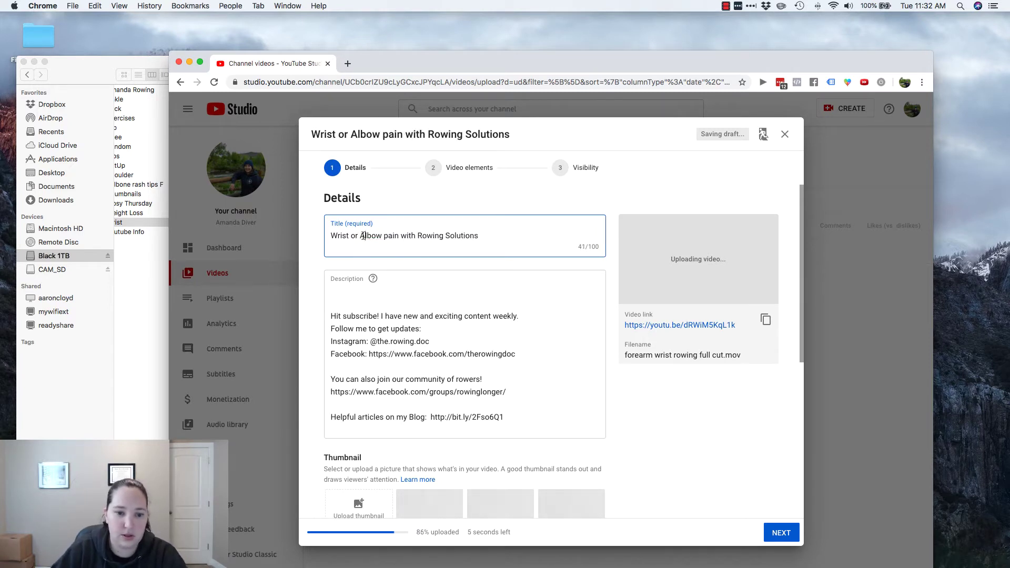
pyautogui.click(386, 236)
pyautogui.press('BackSpace')
pyautogui.write('P')
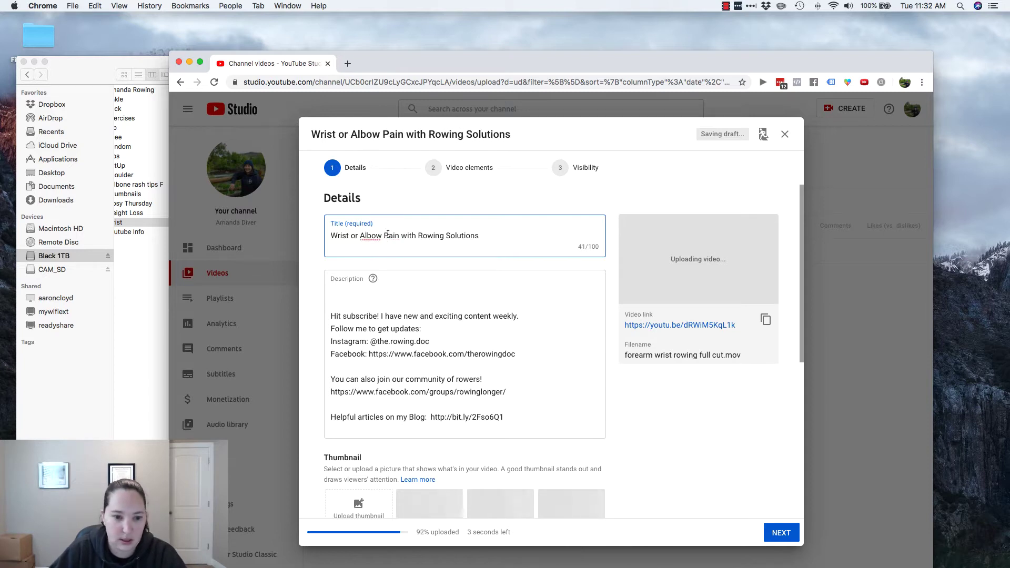
pyautogui.click(363, 236)
pyautogui.press('BackSpace')
pyautogui.write('E')
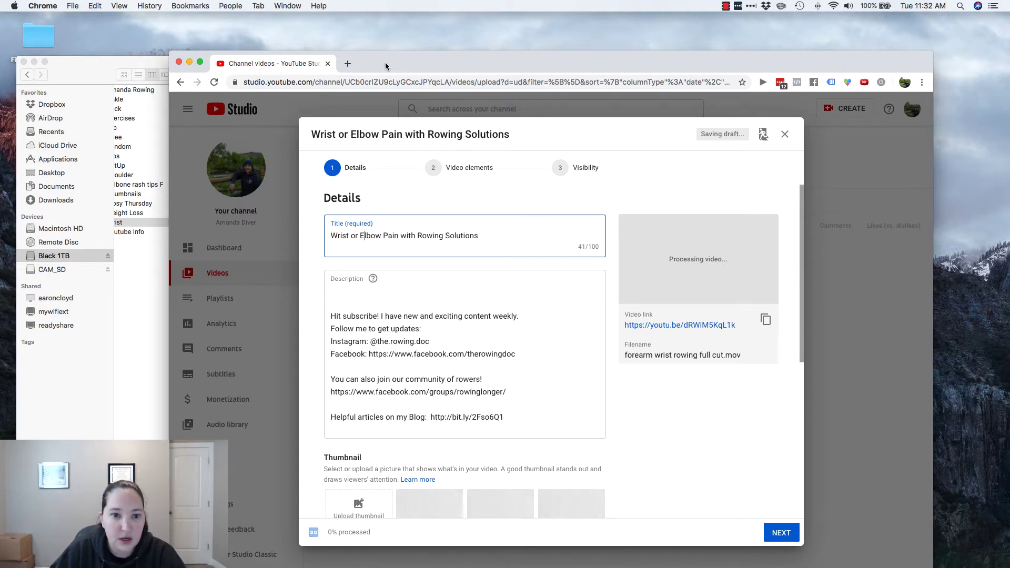
# Begin the description with "If you get wrist or elbow pain with rowing, give these tips on the rowing machine a shot.".
pyautogui.moveTo(385, 64); pyautogui.dragTo(386, 40)
pyautogui.click(348, 268)
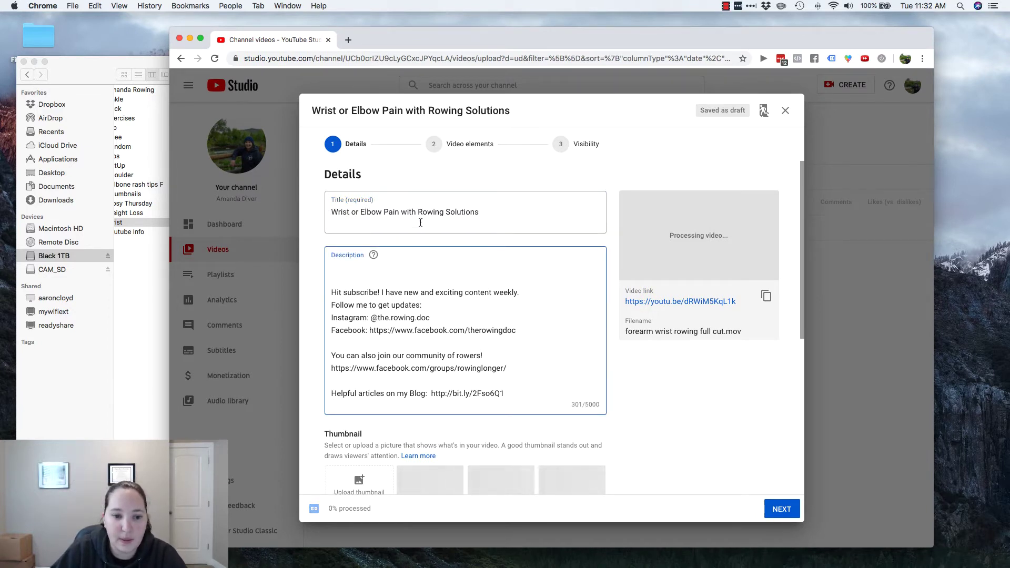
pyautogui.write('I')
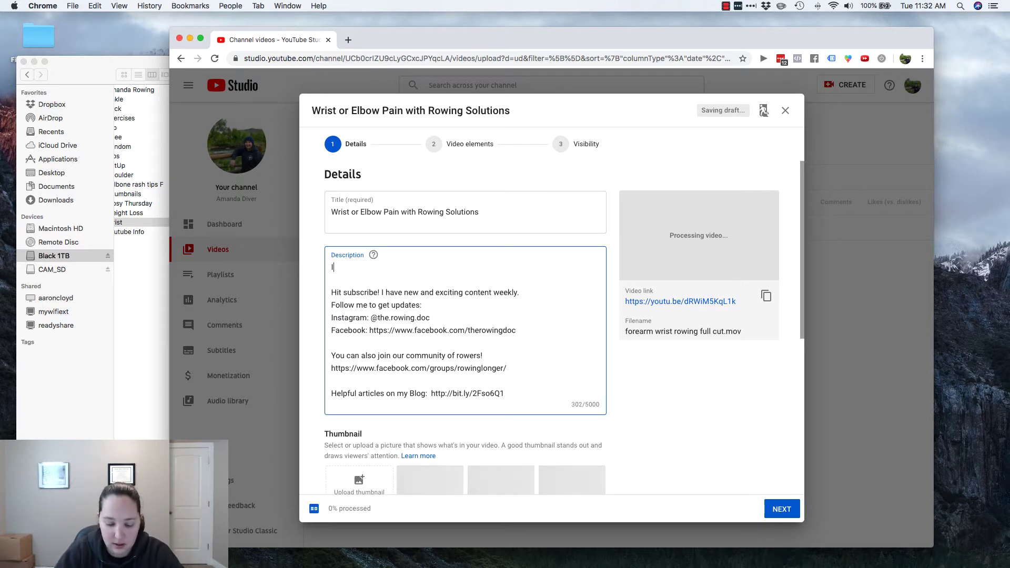
pyautogui.write('f you get rwrsit o')
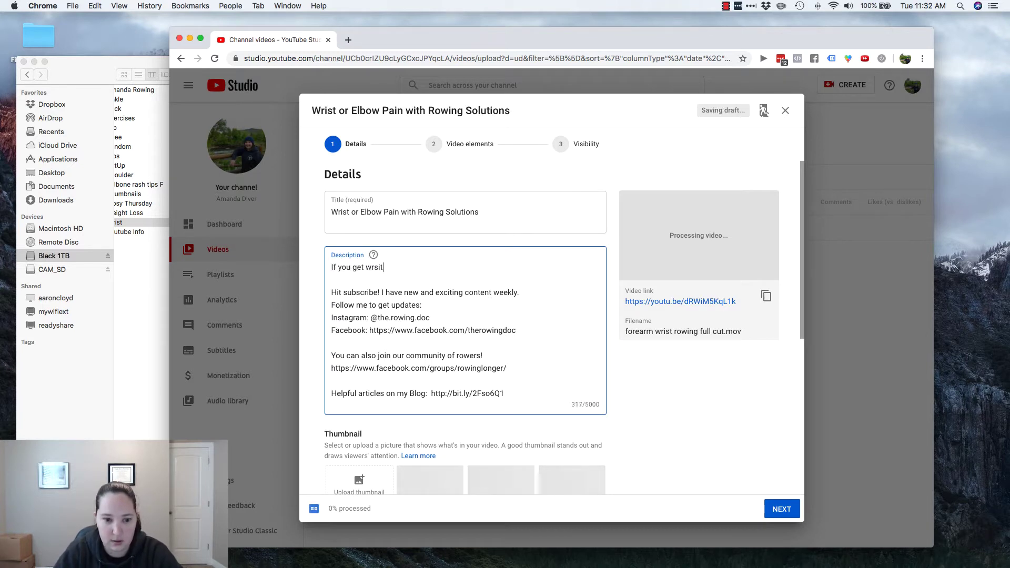
pyautogui.press('BackSpace')
pyautogui.write('ist')
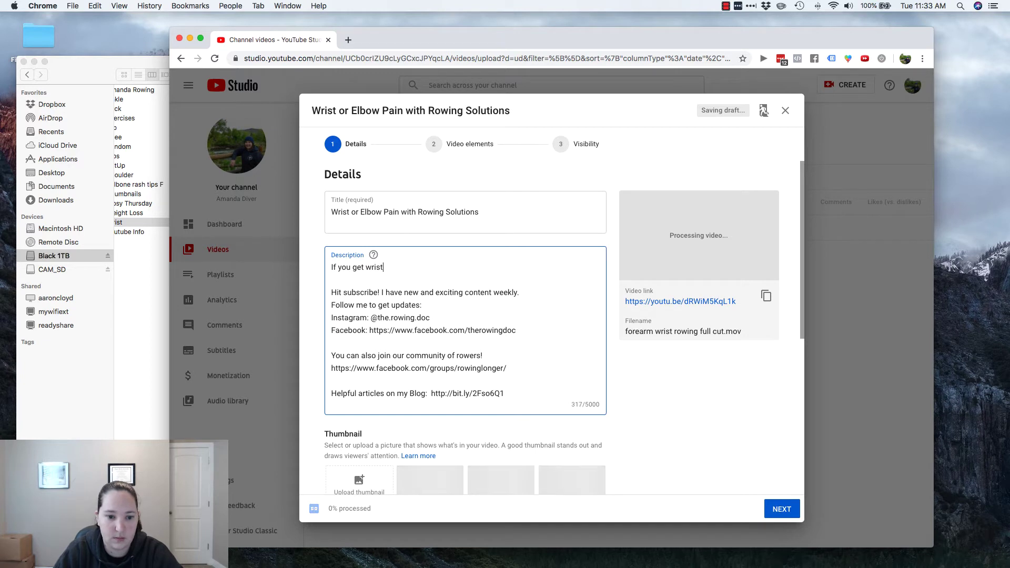
pyautogui.write(' or ebl')
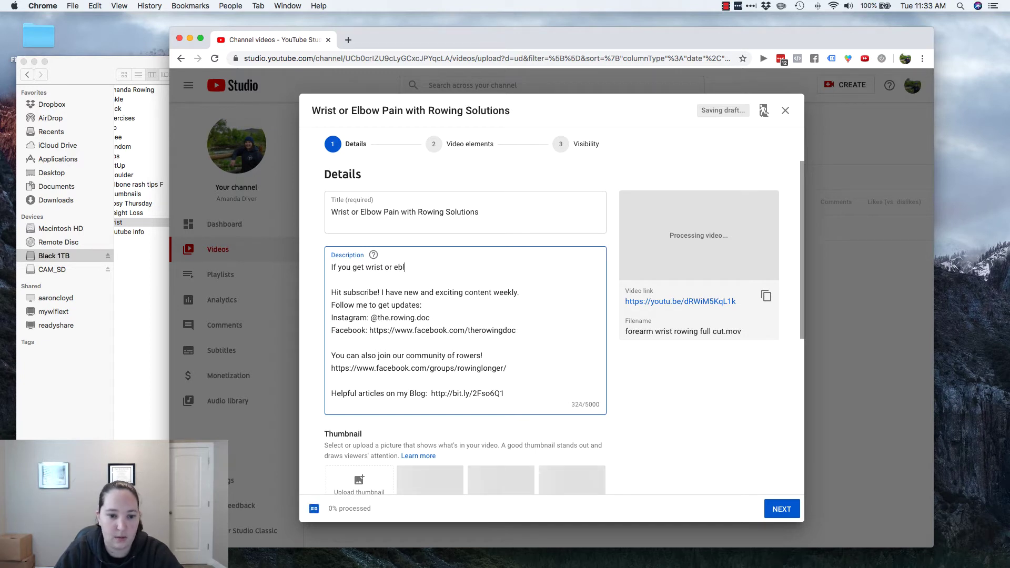
pyautogui.write('ow pain with rowing, g')
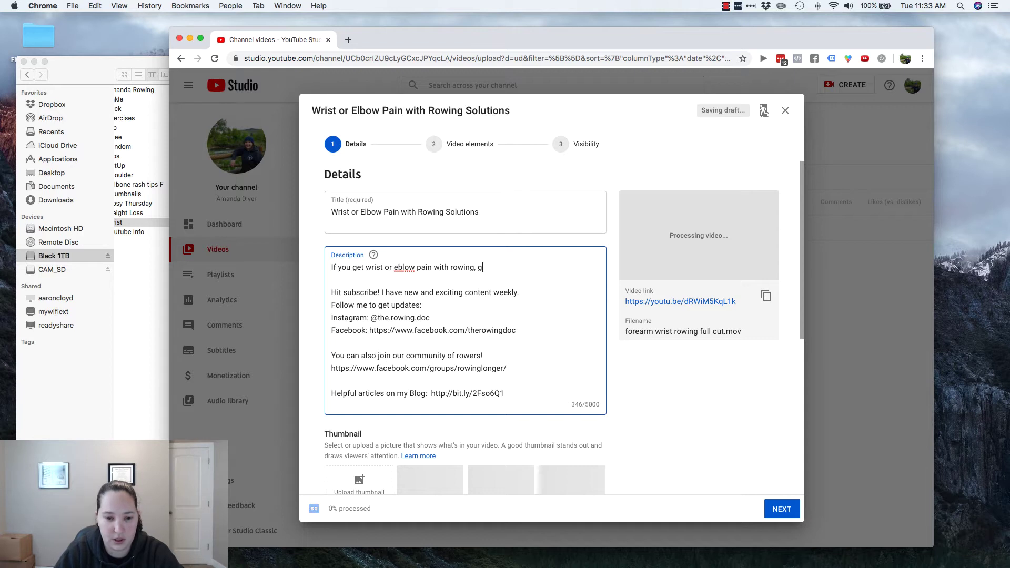
pyautogui.write('ive these tips on the rowing machine a shot.')
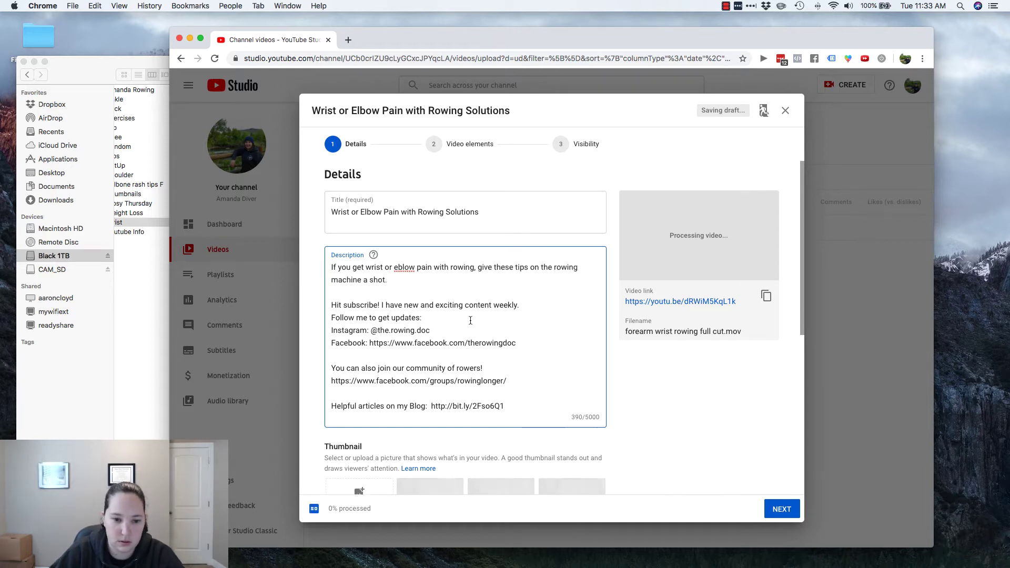
pyautogui.doubleClick(410, 267)
pyautogui.write('elbow')
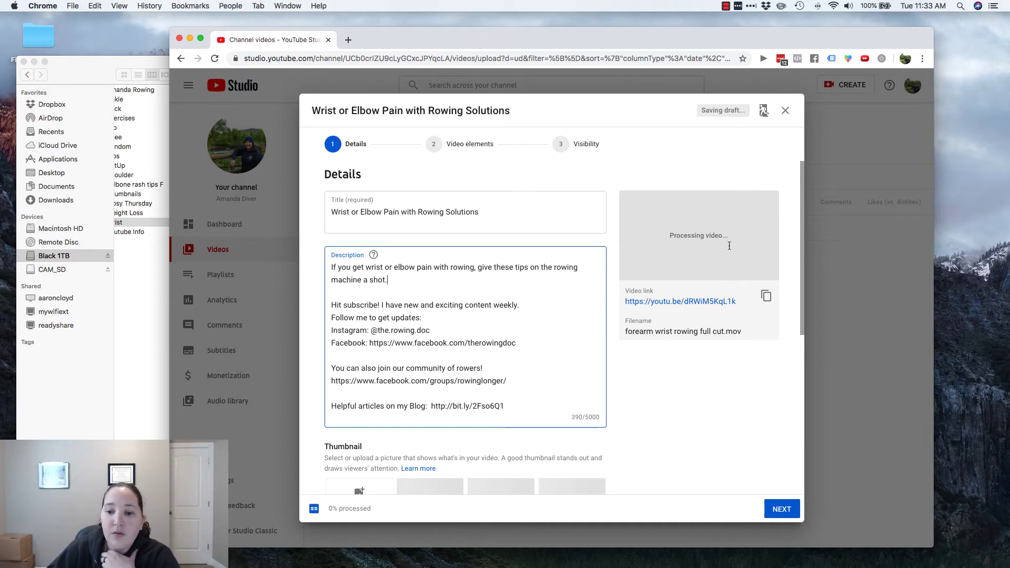
# Copy the uploaded video's link.
pyautogui.moveTo(742, 301); pyautogui.dragTo(625, 303)
pyautogui.rightClick(640, 304)
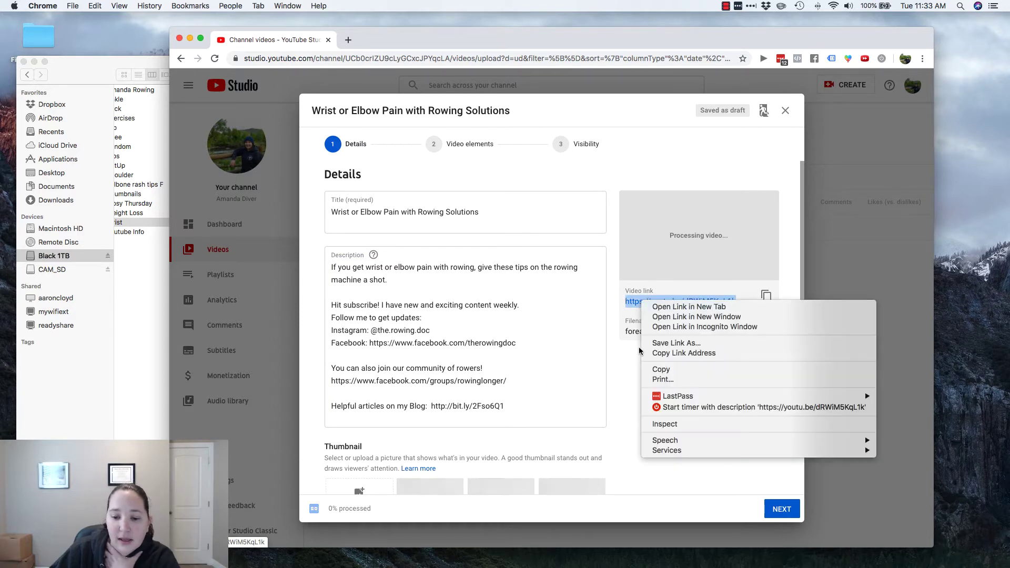
pyautogui.click(662, 371)
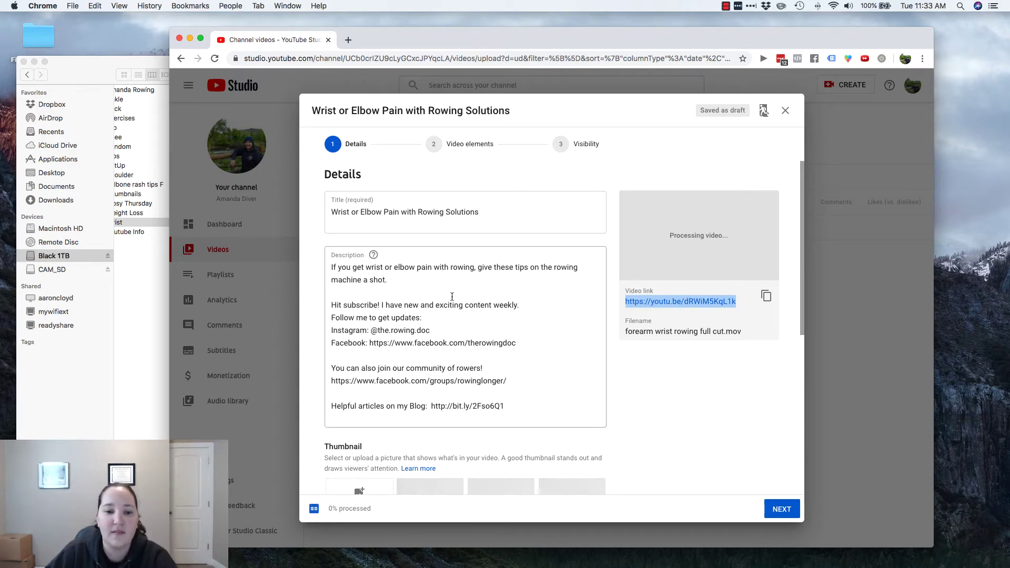
# Set the video's audience to "No, it's not made for kids".
pyautogui.scroll(-3, 526, 347)
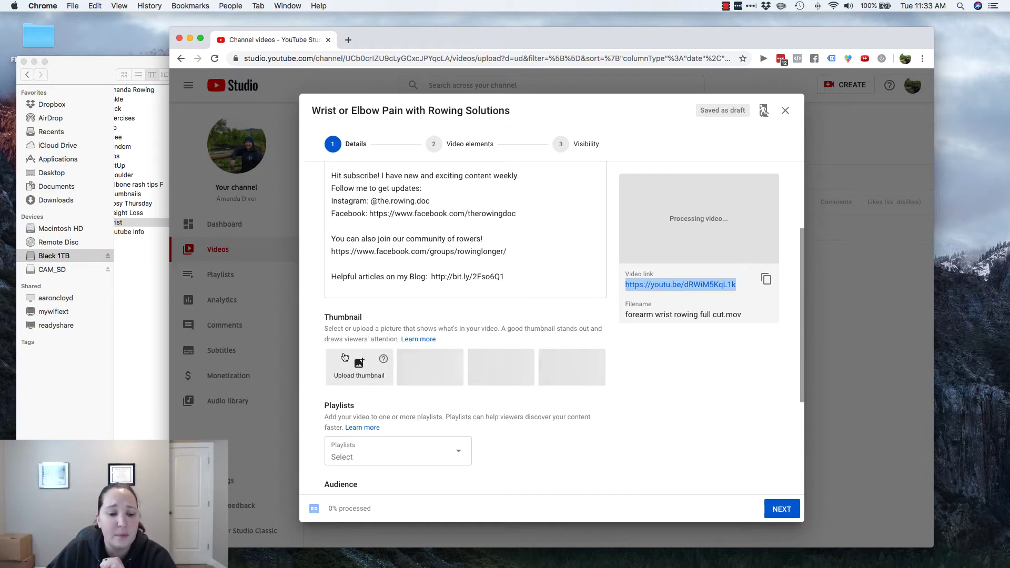
pyautogui.scroll(-4, 372, 377)
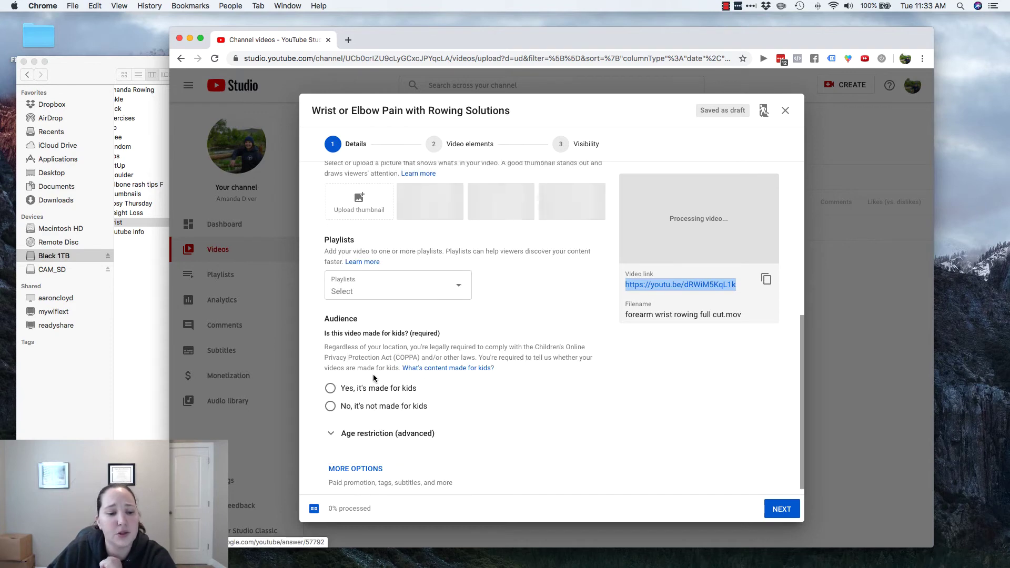
pyautogui.scroll(-1, 382, 379)
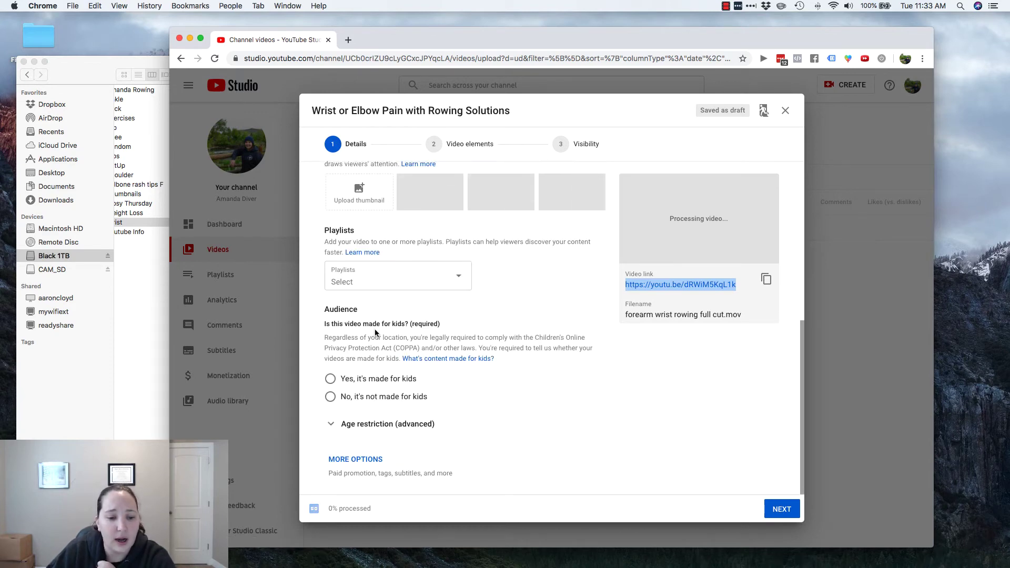
pyautogui.click(331, 397)
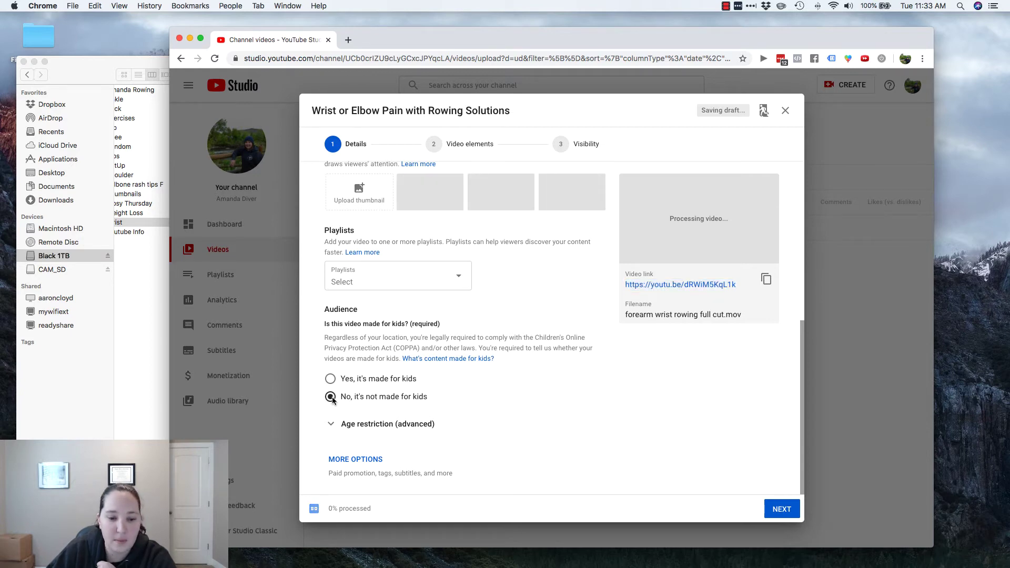
# Show the additional video options and add the tags "elbow", "pain", "wrist" and "wrist pain".
pyautogui.click(360, 459)
pyautogui.scroll(-3, 482, 425)
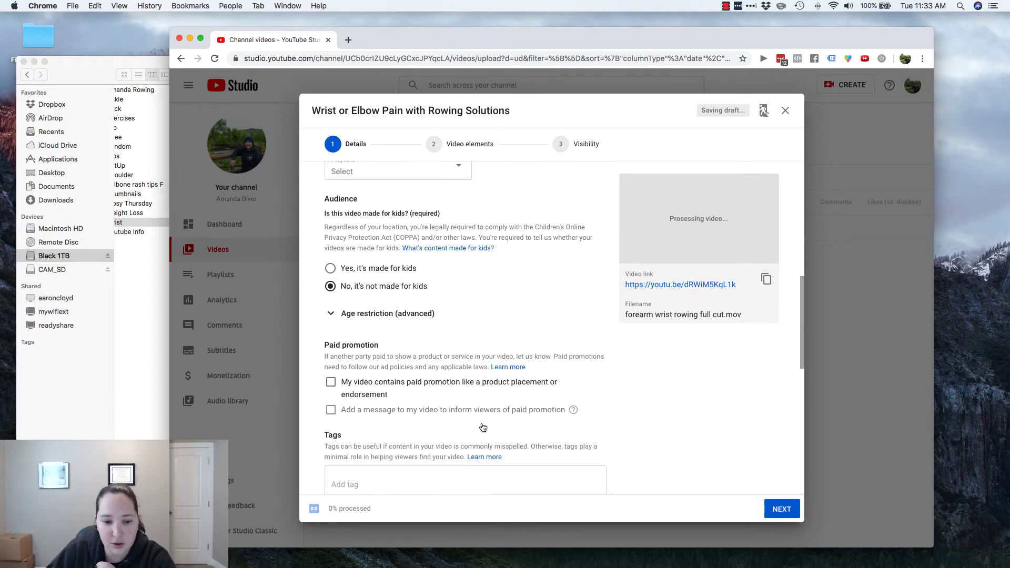
pyautogui.scroll(-6, 481, 423)
pyautogui.scroll(2, 481, 423)
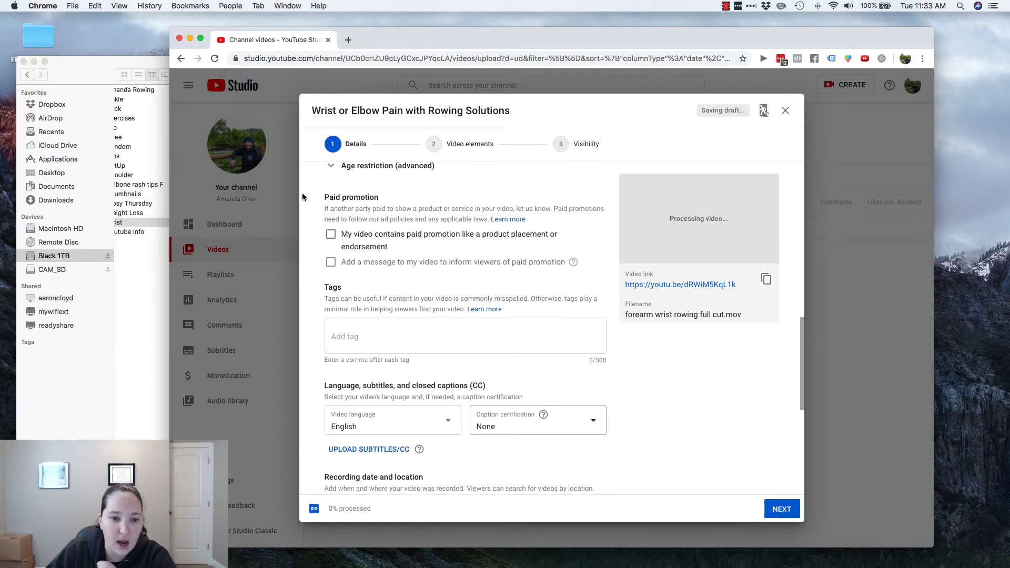
pyautogui.click(386, 333)
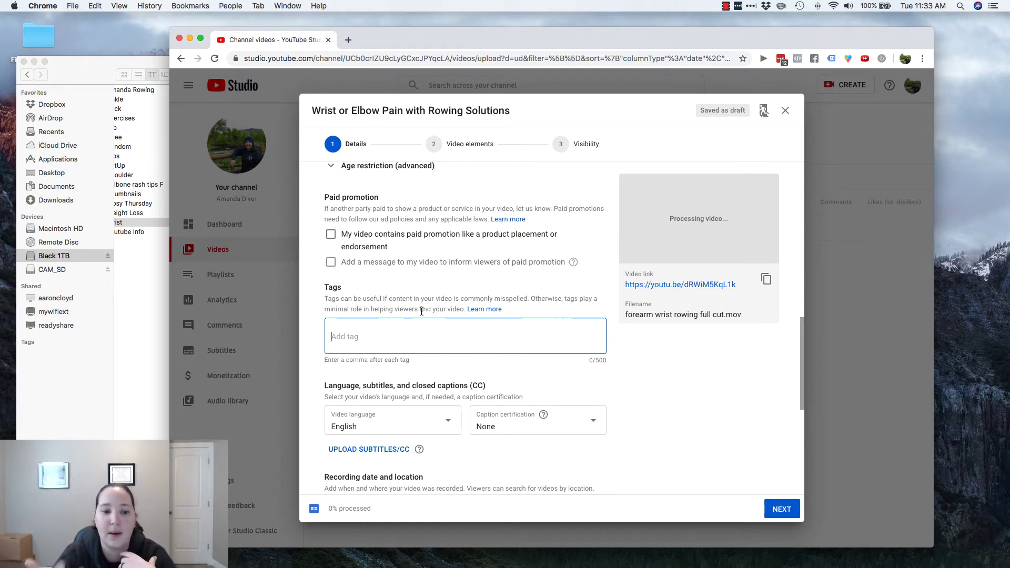
pyautogui.write('elbow')
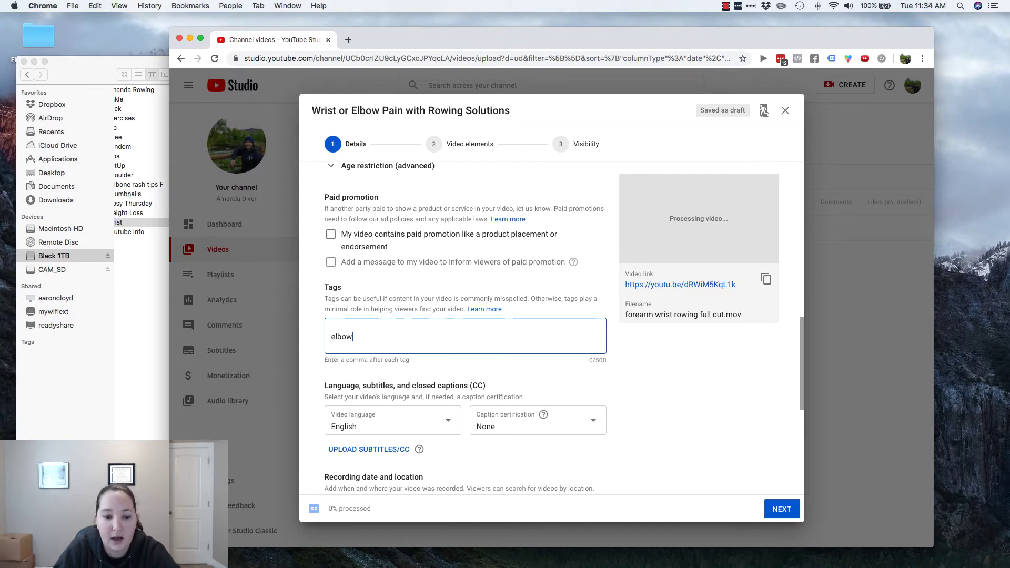
pyautogui.write(',pain,w')
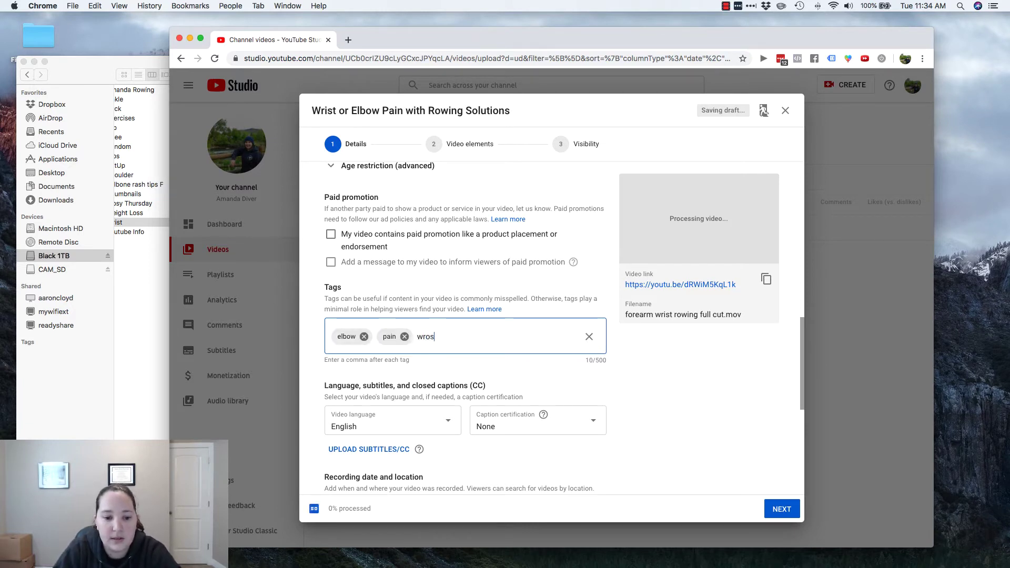
pyautogui.write('rist,wr')
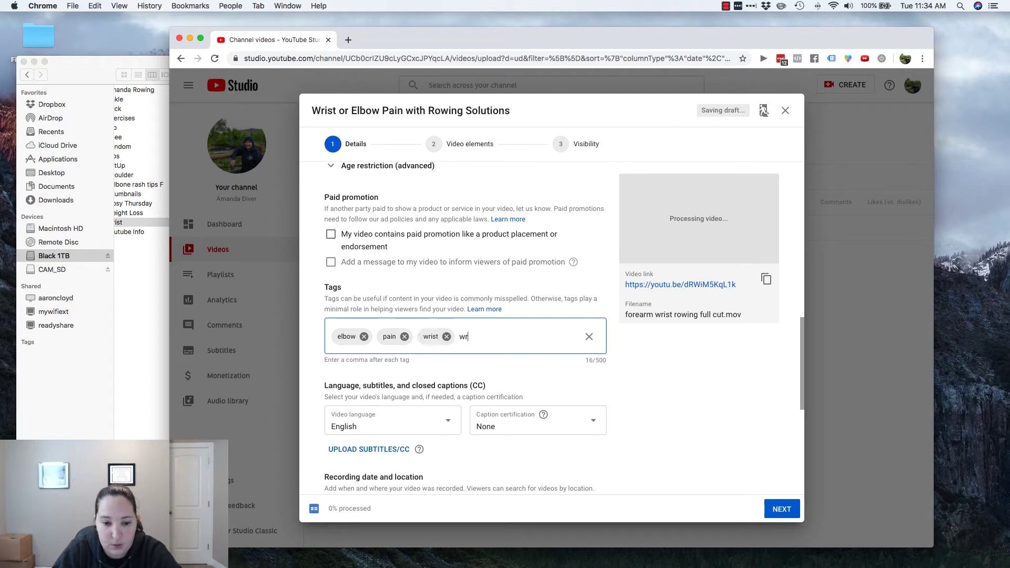
pyautogui.write('ist pain,elbow p')
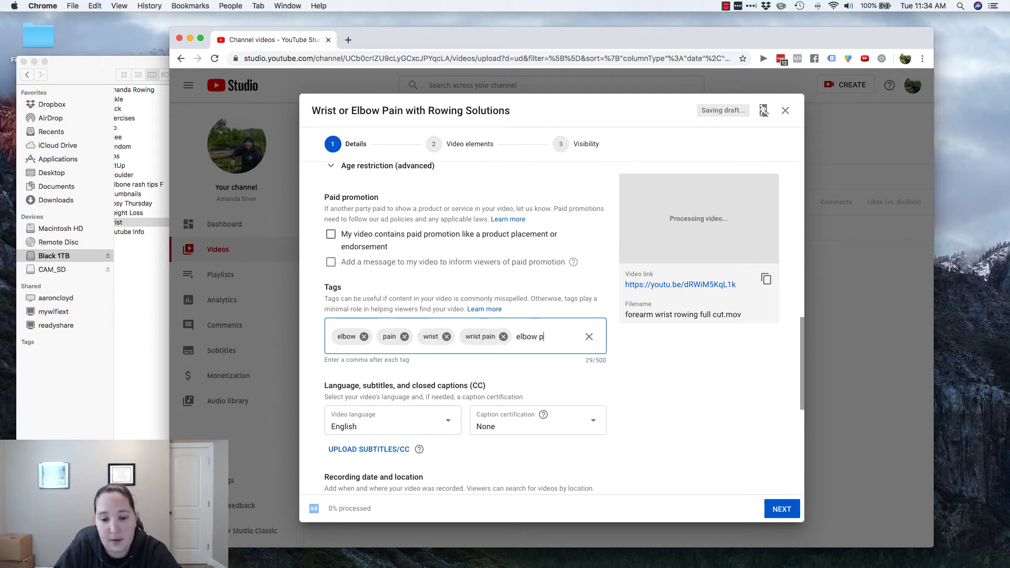
# Add the tags elbow pain, shoulder, shoulder pain, rowing, indoor rowing, indoor rower, concept2, concept 2, water rower and waterrower.
pyautogui.write('ain,shoulder,shoulder pain,rowing,in')
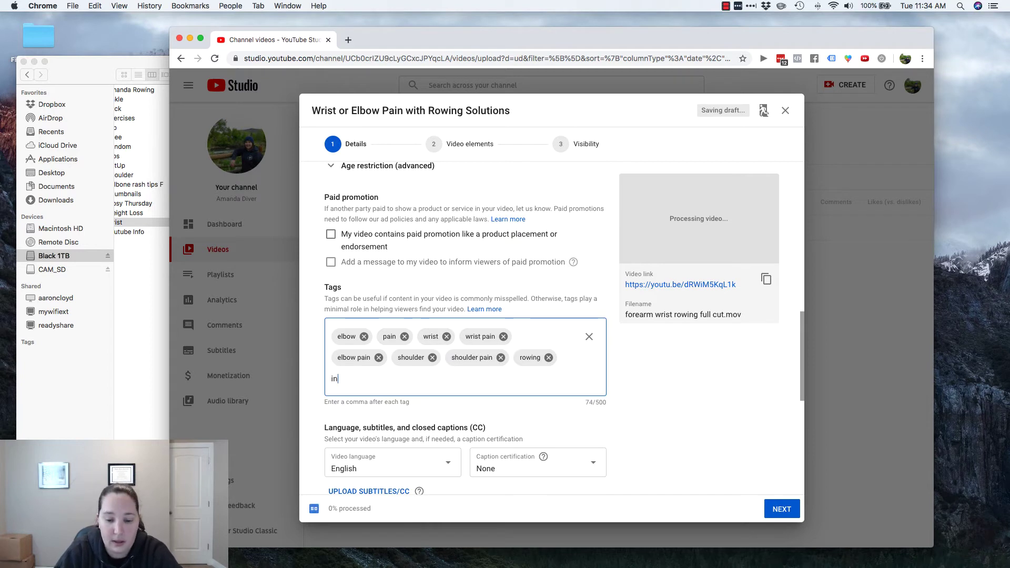
pyautogui.write('door rowing,indo')
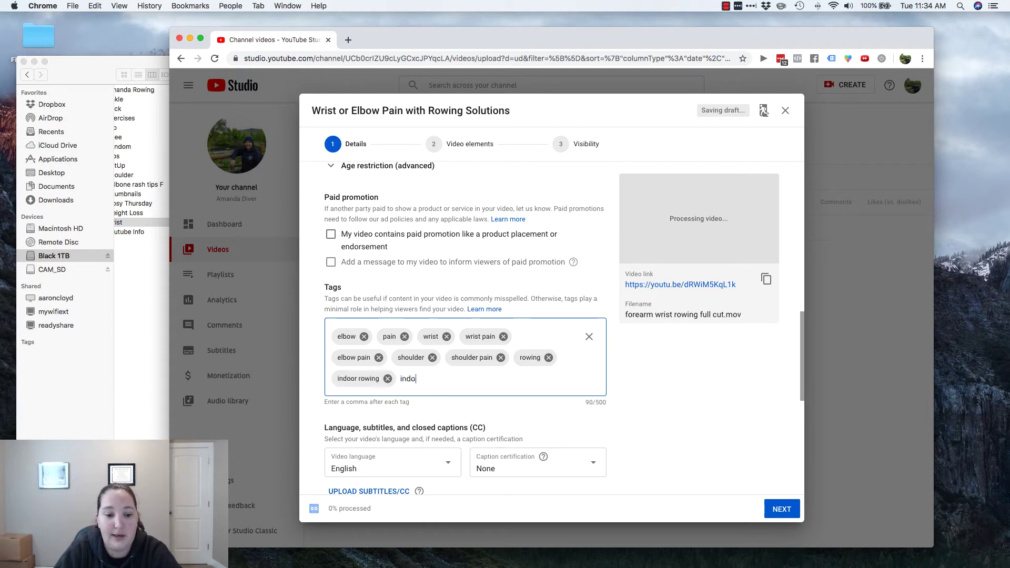
pyautogui.write('or rower,conc')
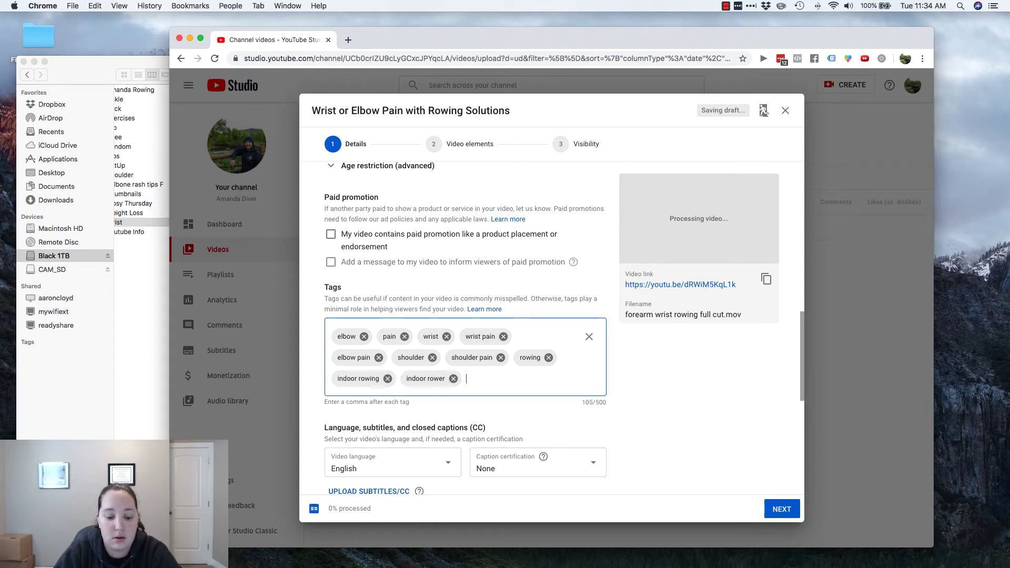
pyautogui.write('ept2')
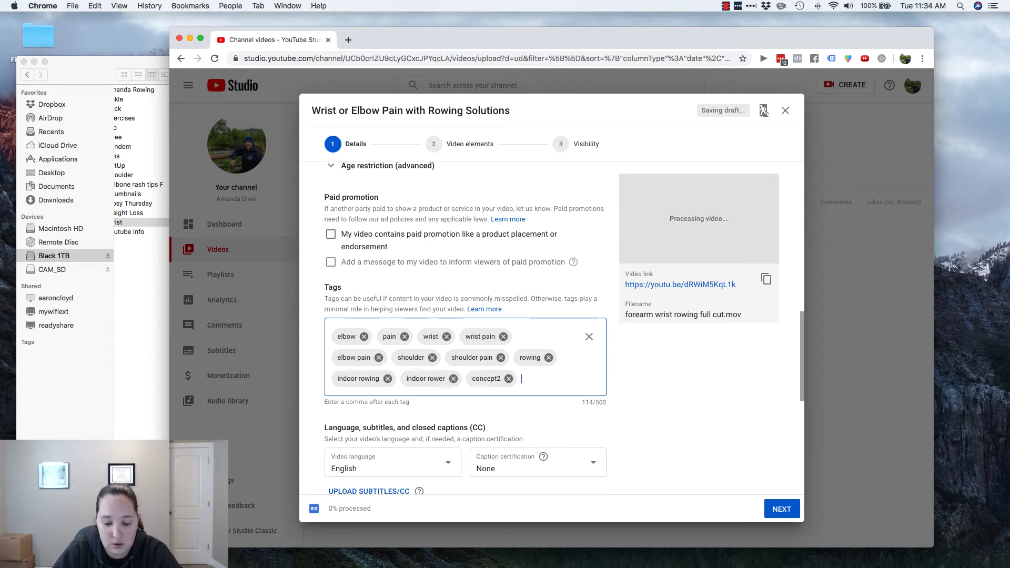
pyautogui.write(',concept 2,')
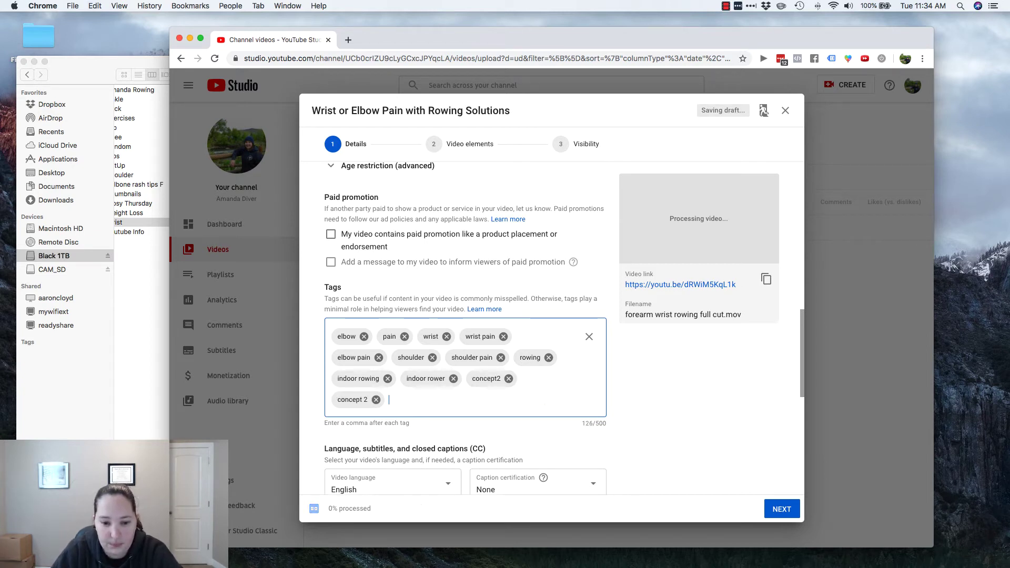
pyautogui.write('water rower,')
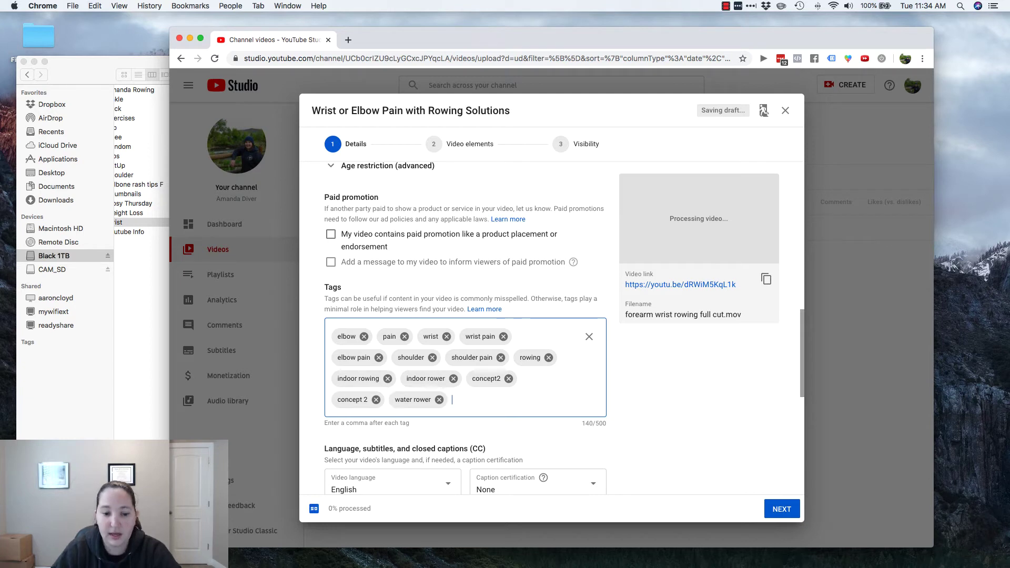
pyautogui.write('waterrowe')
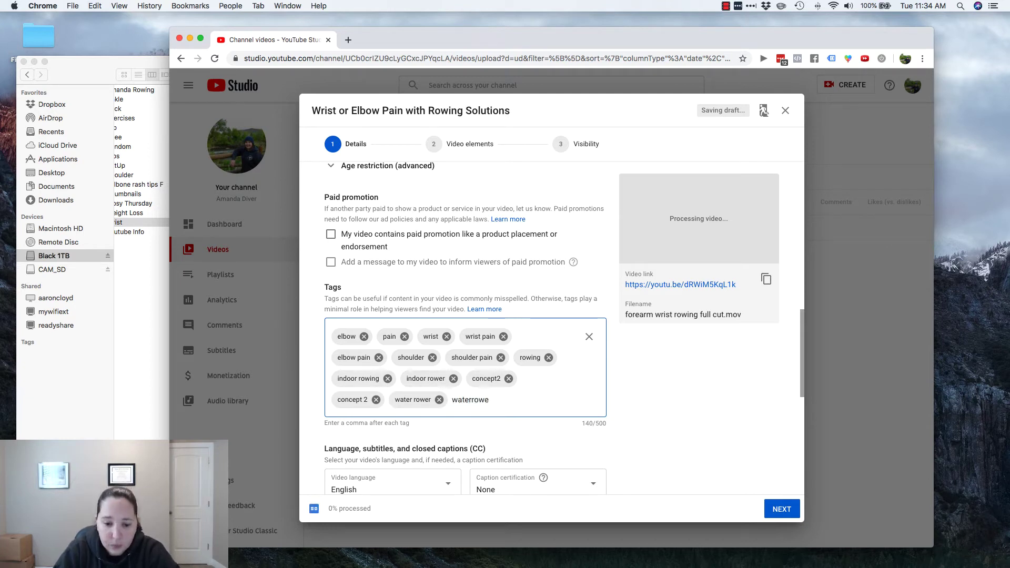
pyautogui.write('r,')
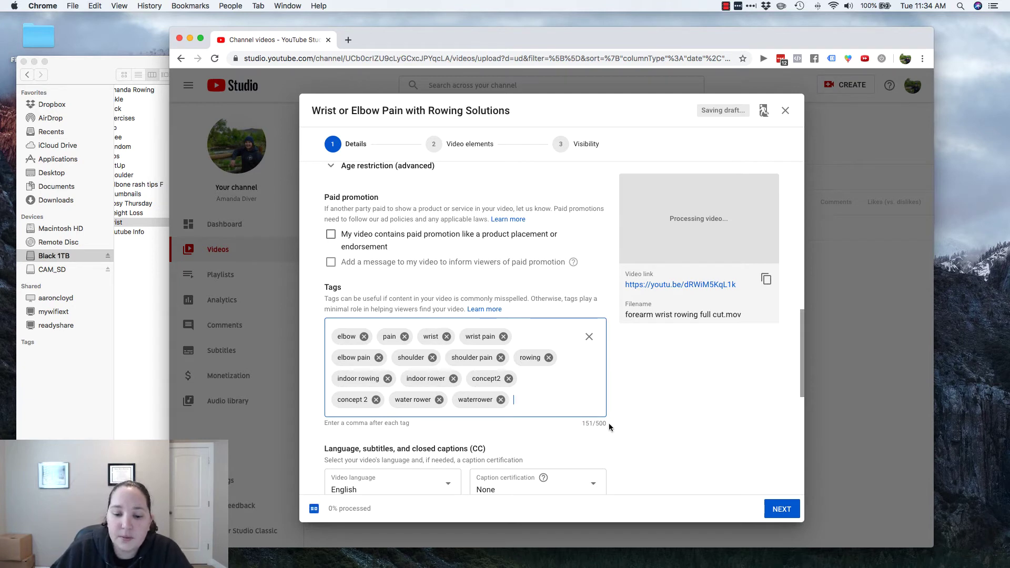
pyautogui.moveTo(608, 423); pyautogui.dragTo(599, 426)
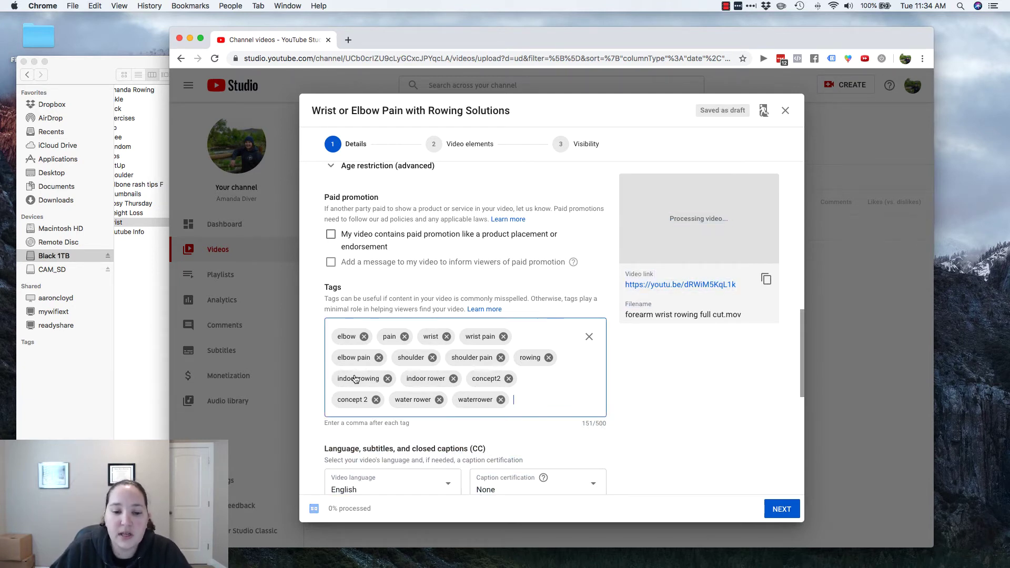
# Set the caption certification to "This content has never aired on television in the U.S.".
pyautogui.scroll(-1, 514, 380)
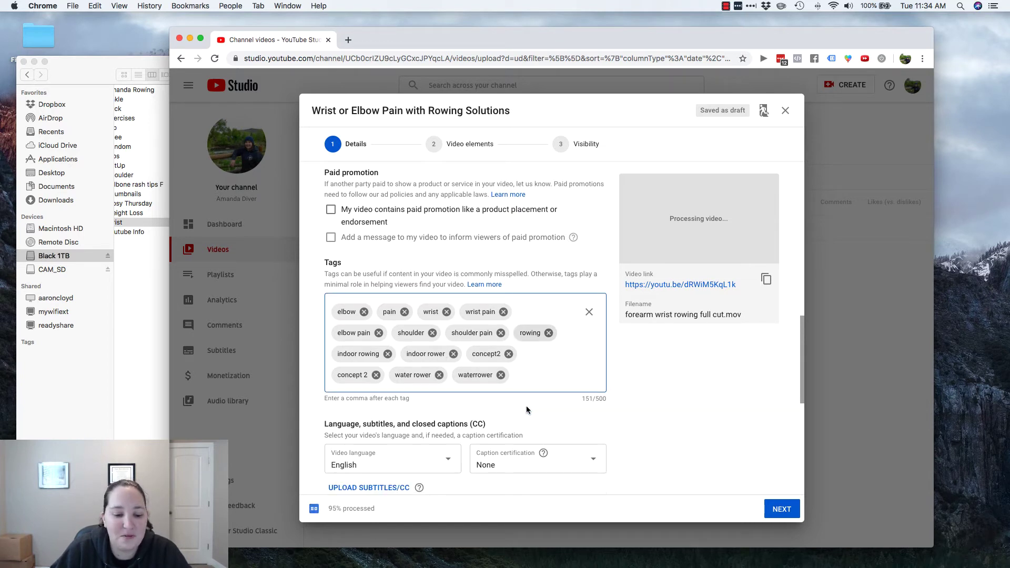
pyautogui.scroll(-3, 526, 405)
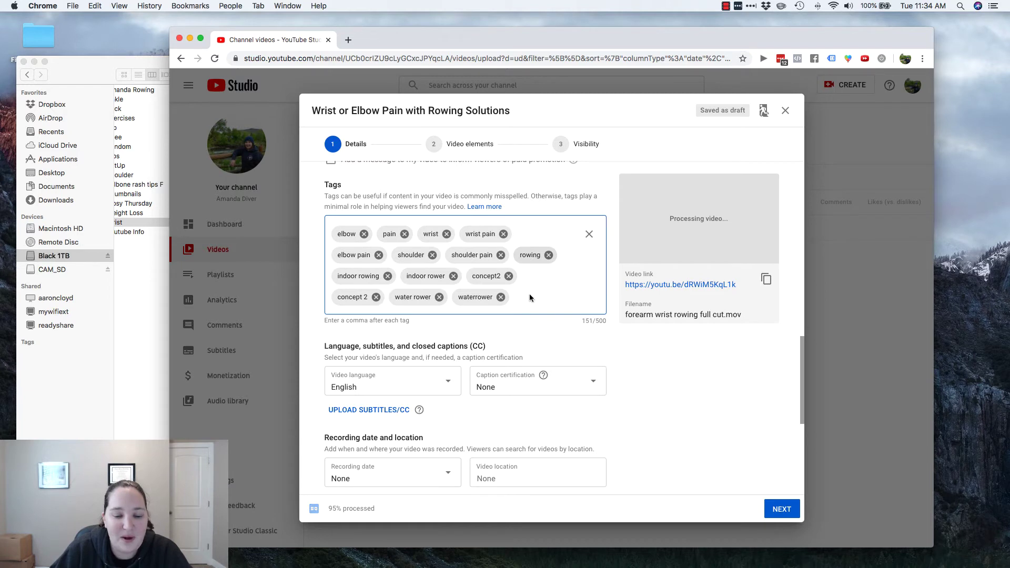
pyautogui.scroll(-1, 484, 373)
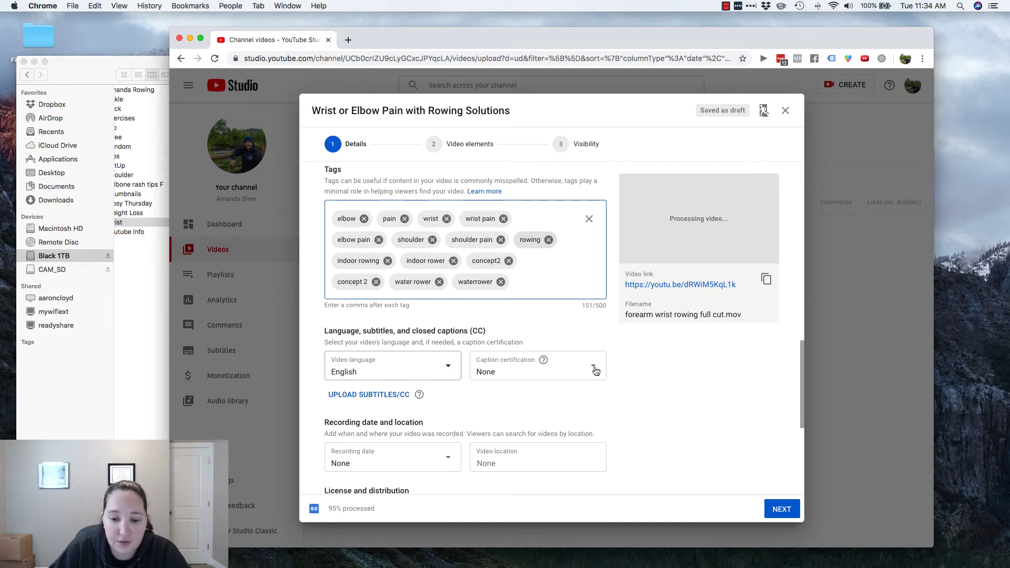
pyautogui.click(594, 370)
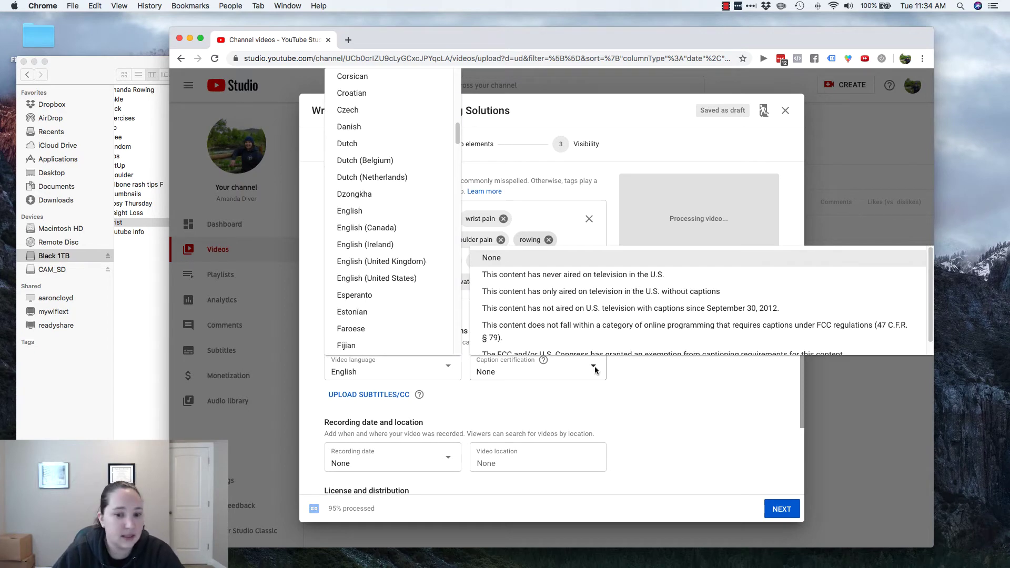
pyautogui.click(594, 370)
pyautogui.click(595, 369)
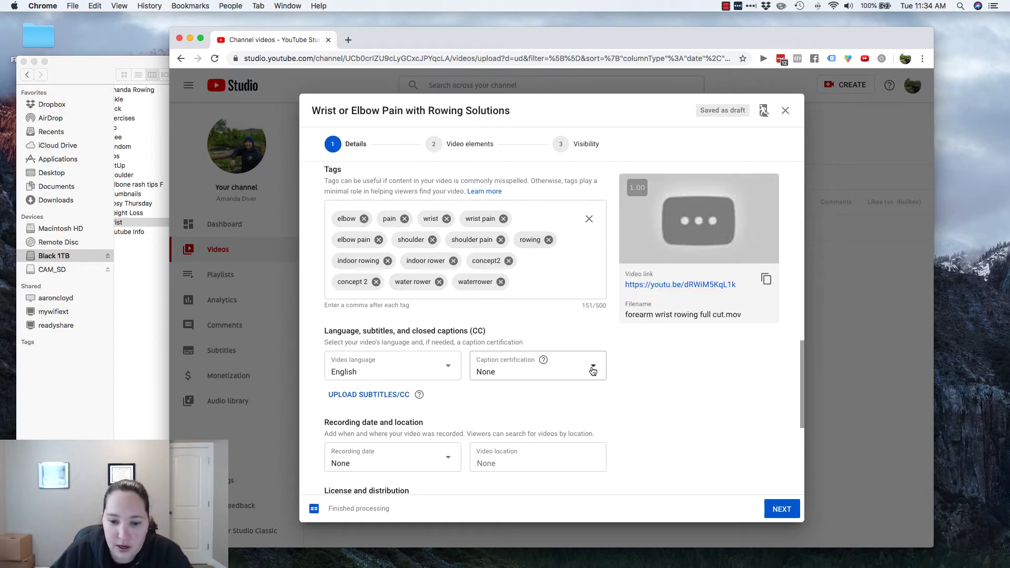
pyautogui.click(595, 370)
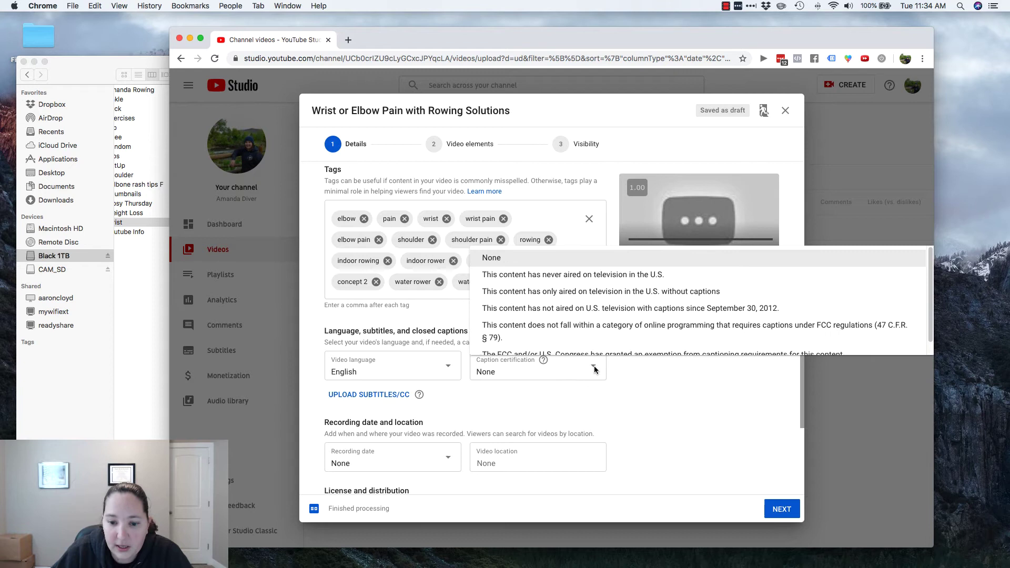
pyautogui.click(517, 276)
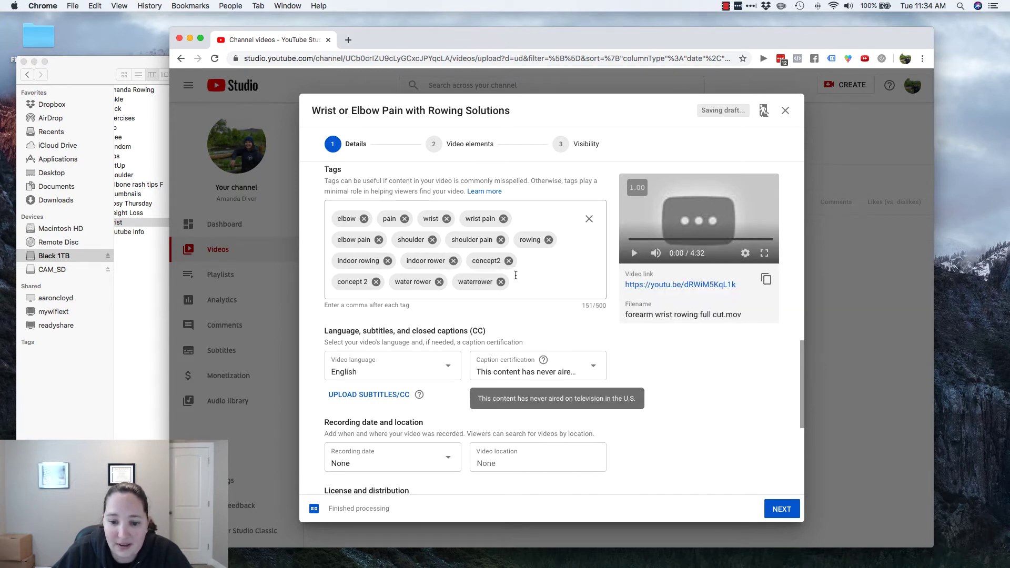
# Examine the subtitle upload choices and the recording, license, category and comment settings without changing them.
pyautogui.click(361, 395)
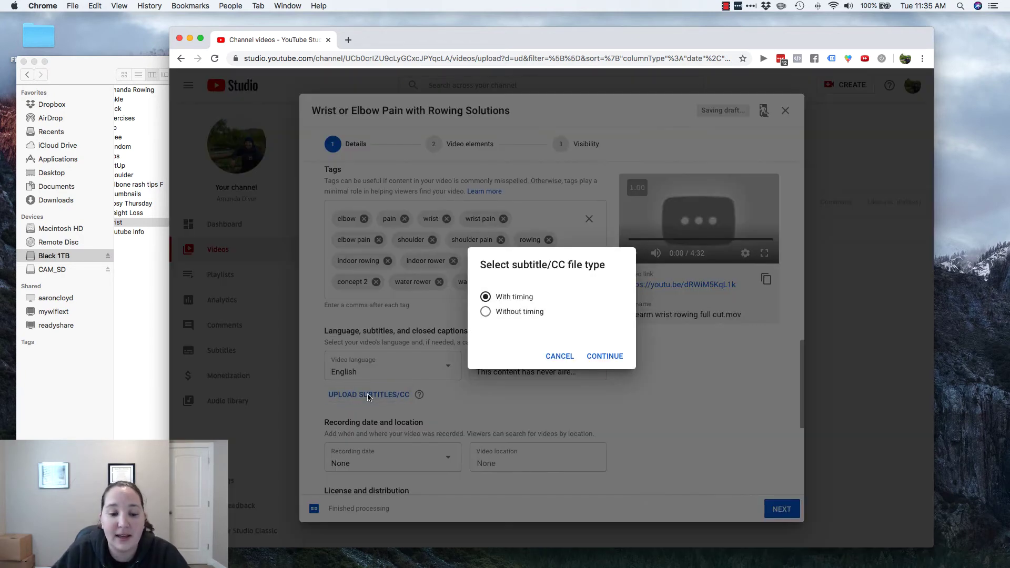
pyautogui.click(565, 359)
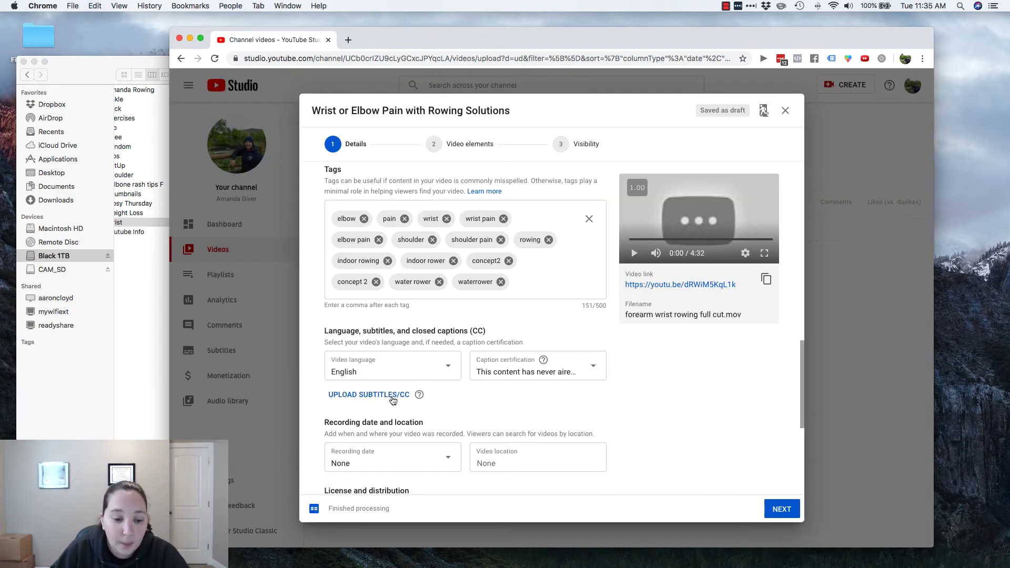
pyautogui.scroll(-2, 397, 398)
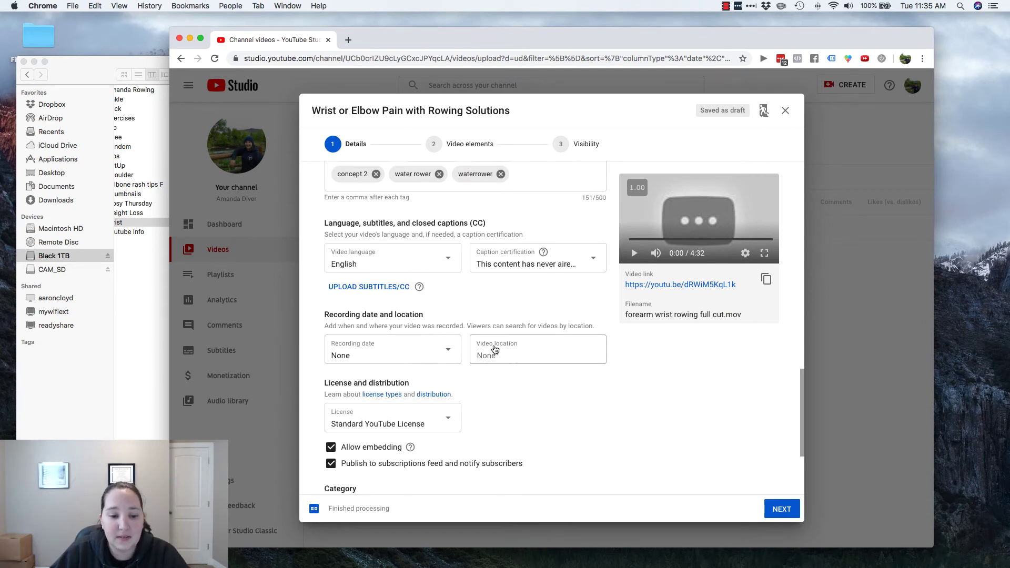
pyautogui.scroll(-1, 439, 364)
pyautogui.scroll(-1, 440, 364)
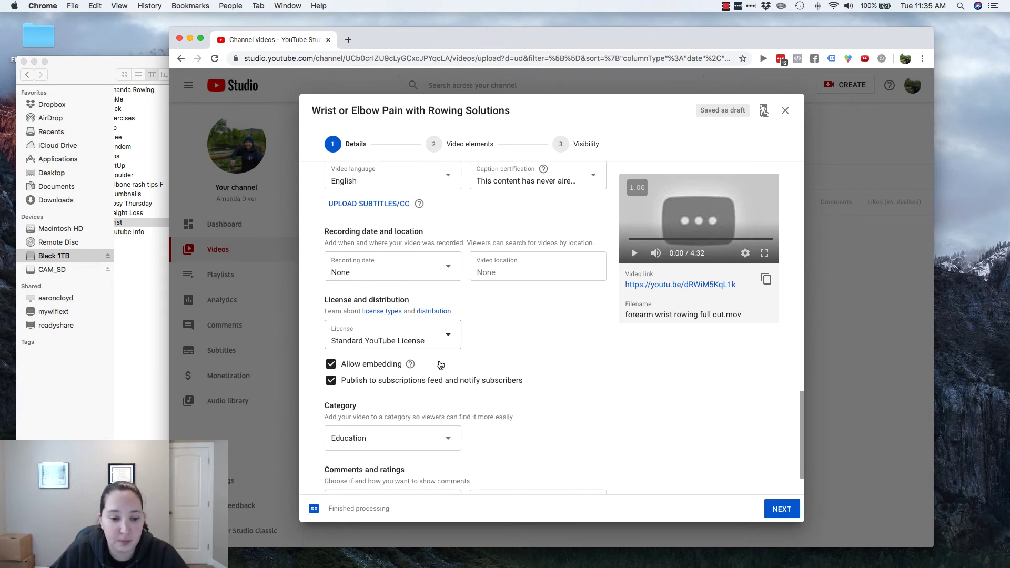
pyautogui.scroll(-1, 378, 370)
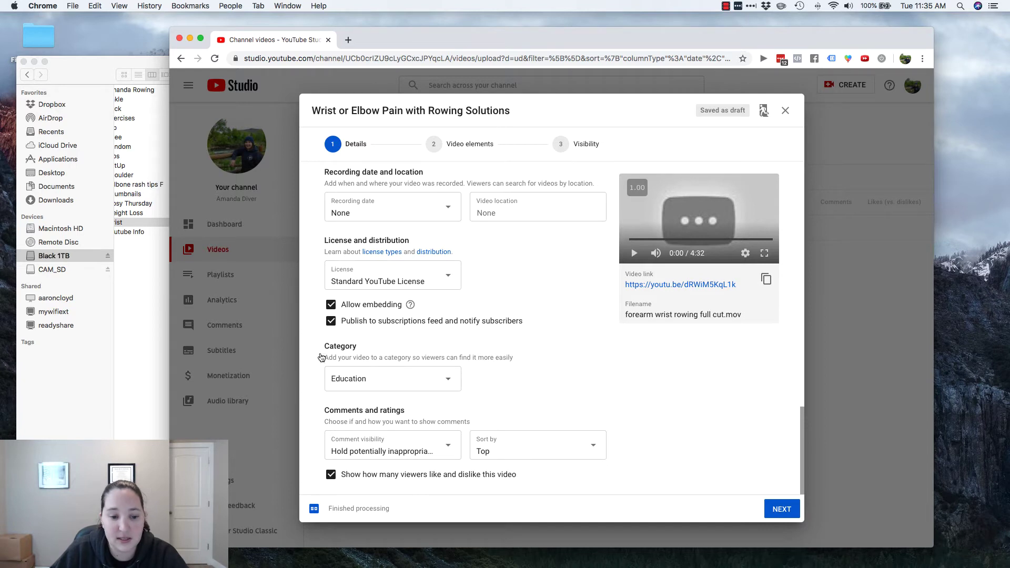
pyautogui.click(370, 383)
pyautogui.click(525, 385)
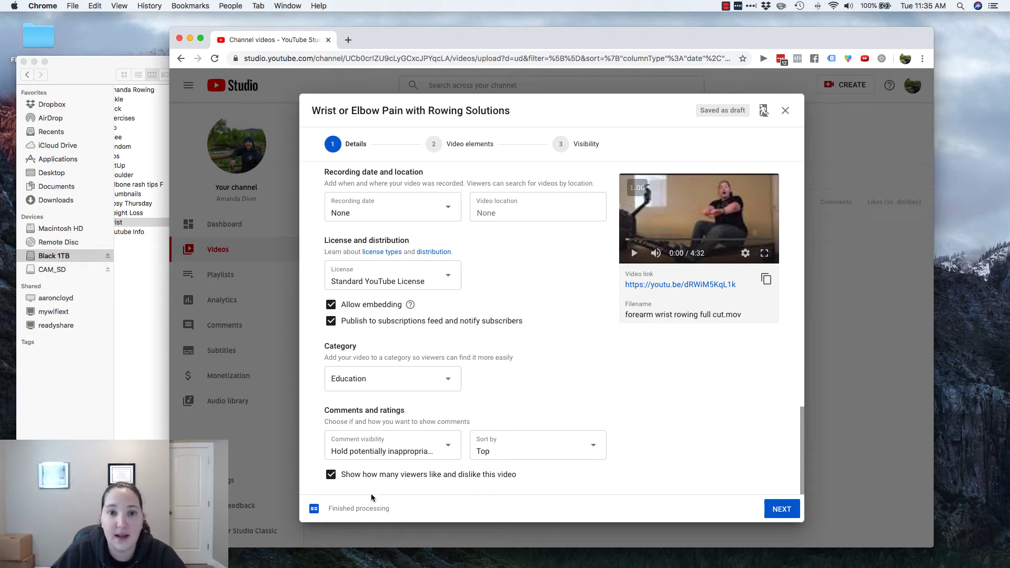
# Proceed to the video elements and add an end screen using the "1 video, 1 subscribe" template with both elements along the lower edge.
pyautogui.click(784, 509)
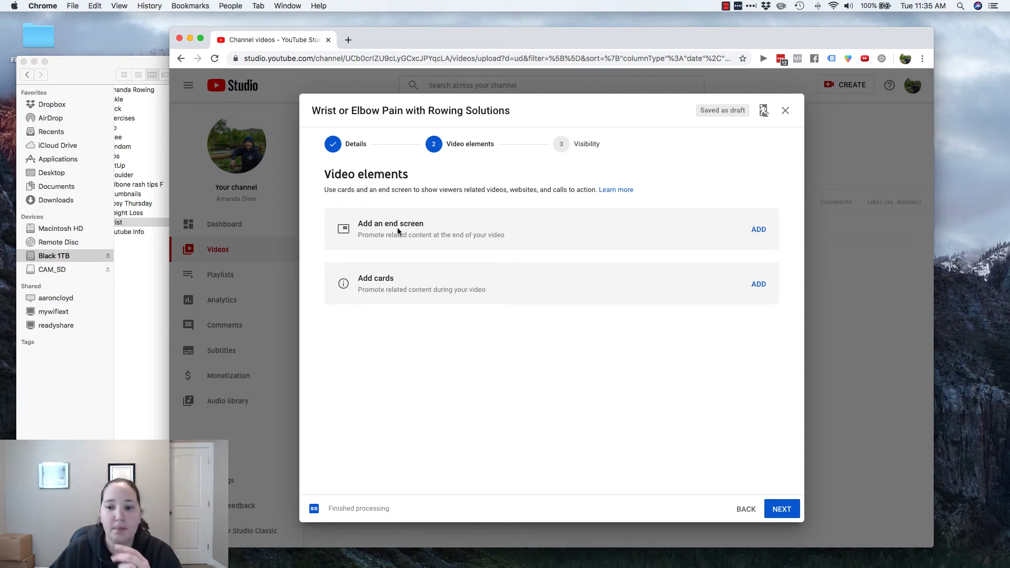
pyautogui.click(759, 230)
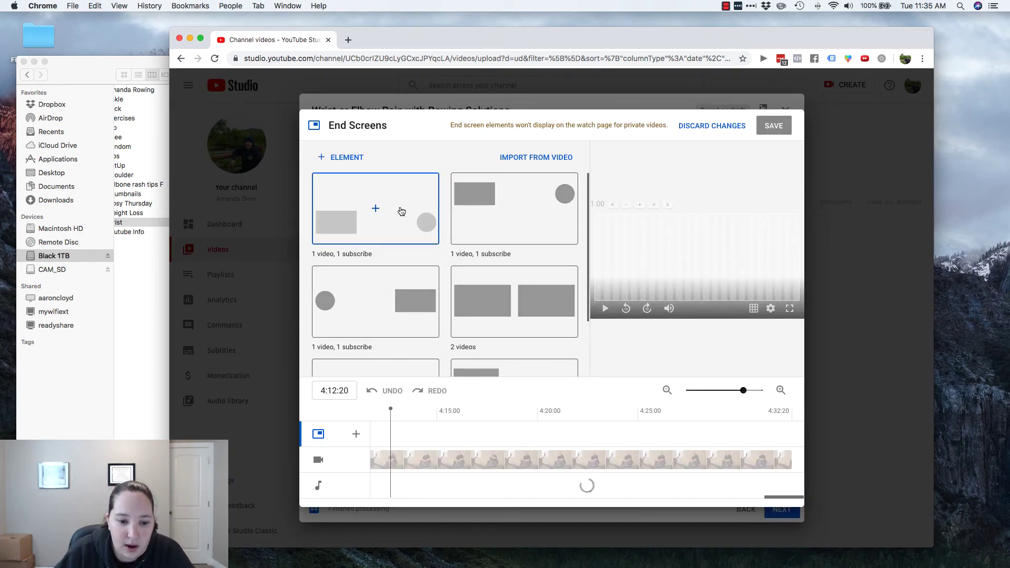
pyautogui.scroll(-3, 379, 266)
pyautogui.scroll(3, 431, 287)
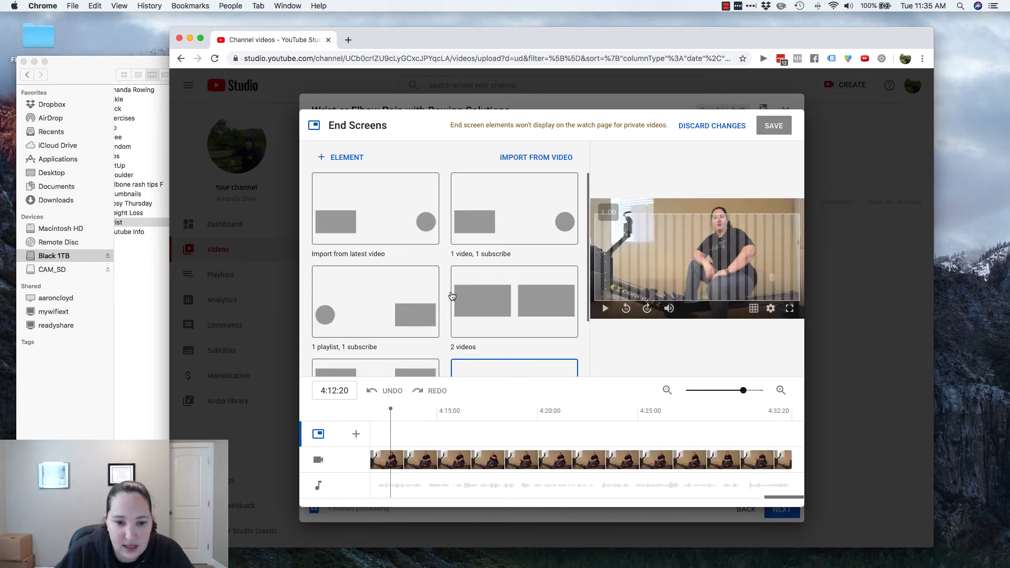
pyautogui.click(517, 234)
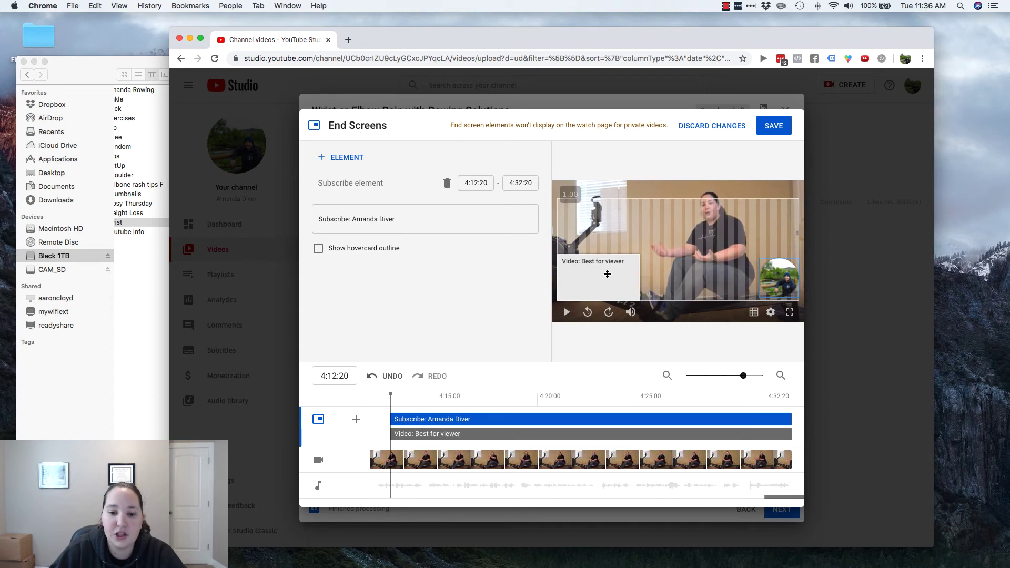
# Set the end screen's video element to the specific video "Do you need good posture with rowing?", found by searching "posture", and save the end screen.
pyautogui.click(590, 278)
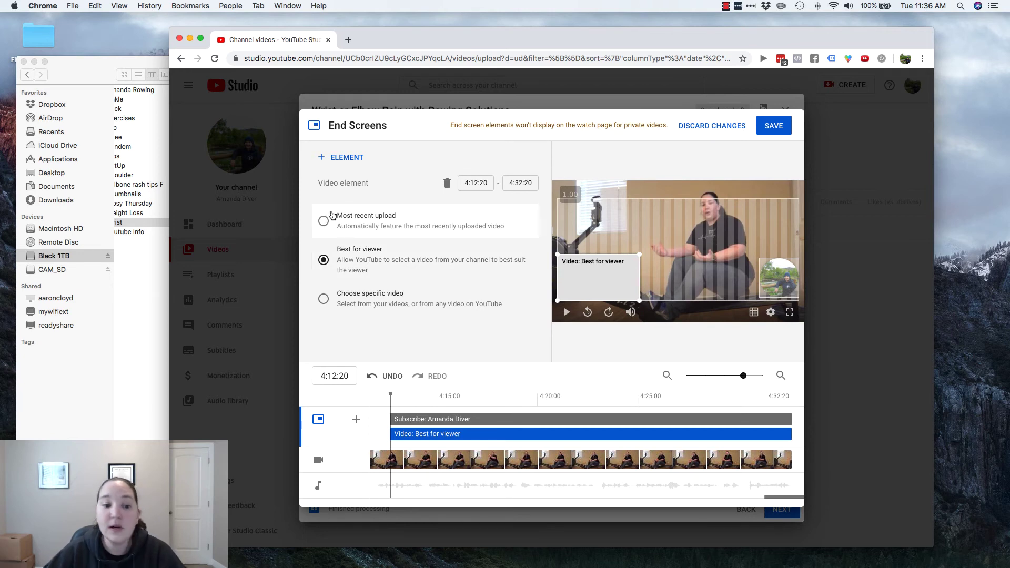
pyautogui.click(353, 298)
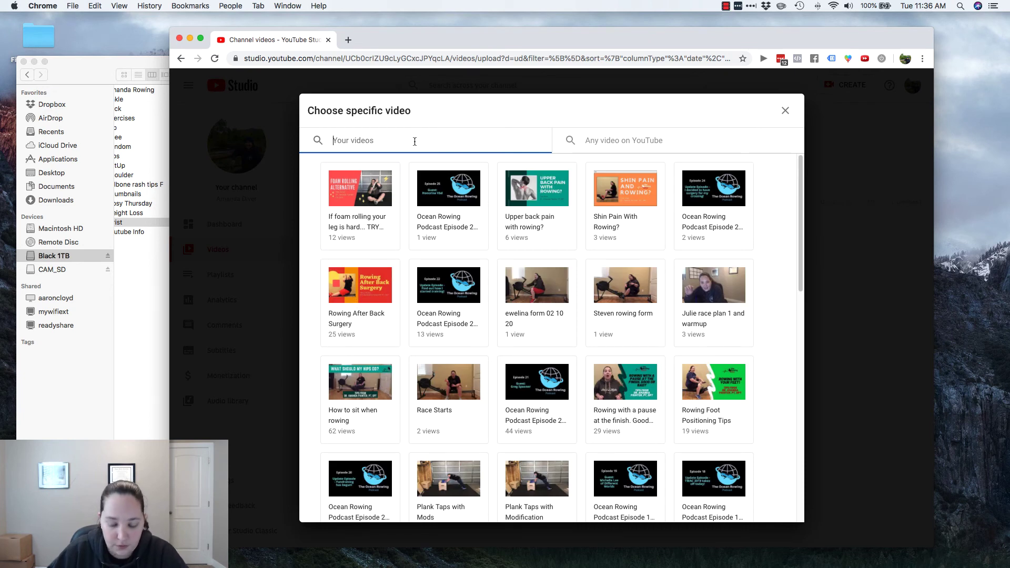
pyautogui.write('pos')
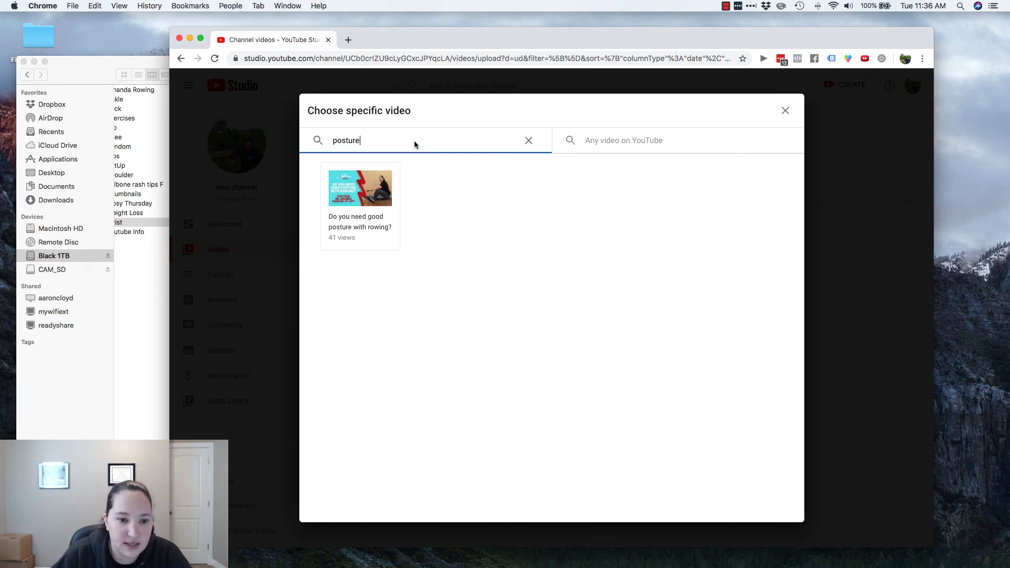
pyautogui.write('ture')
pyautogui.click(365, 201)
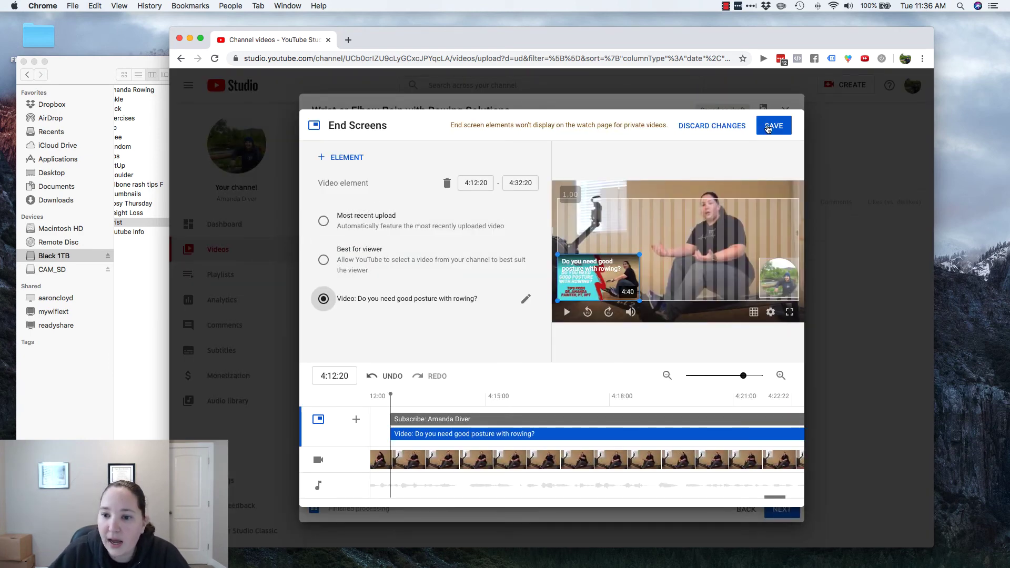
pyautogui.click(775, 126)
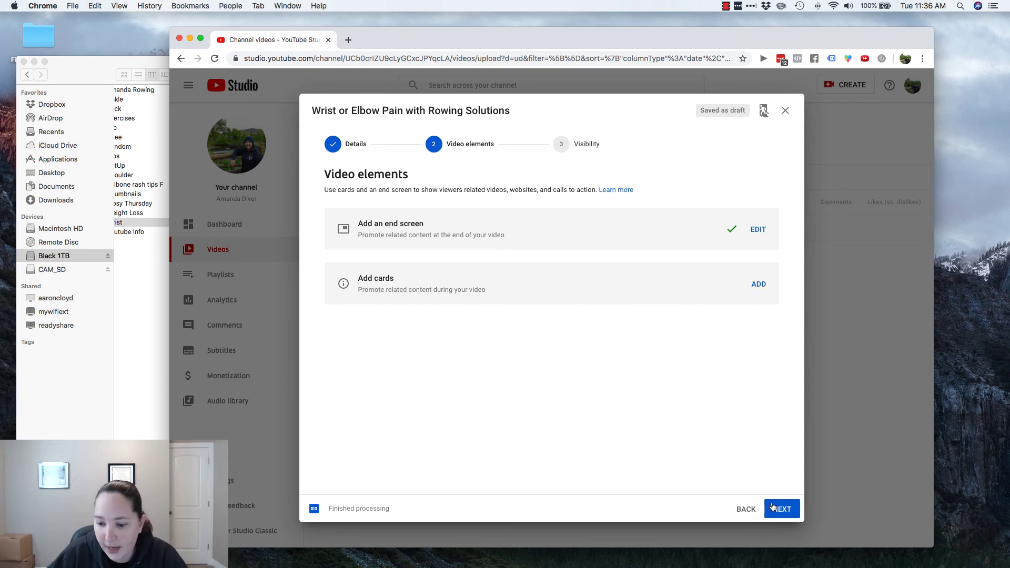
# Proceed to the visibility settings, check the scheduling option, and publish the video immediately as Public without a Premiere.
pyautogui.click(789, 509)
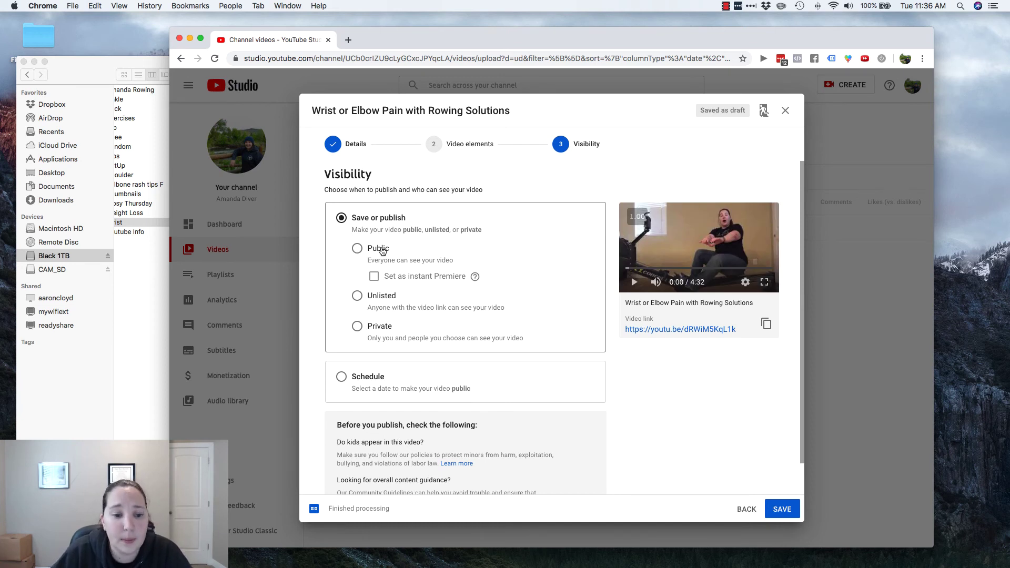
pyautogui.click(371, 252)
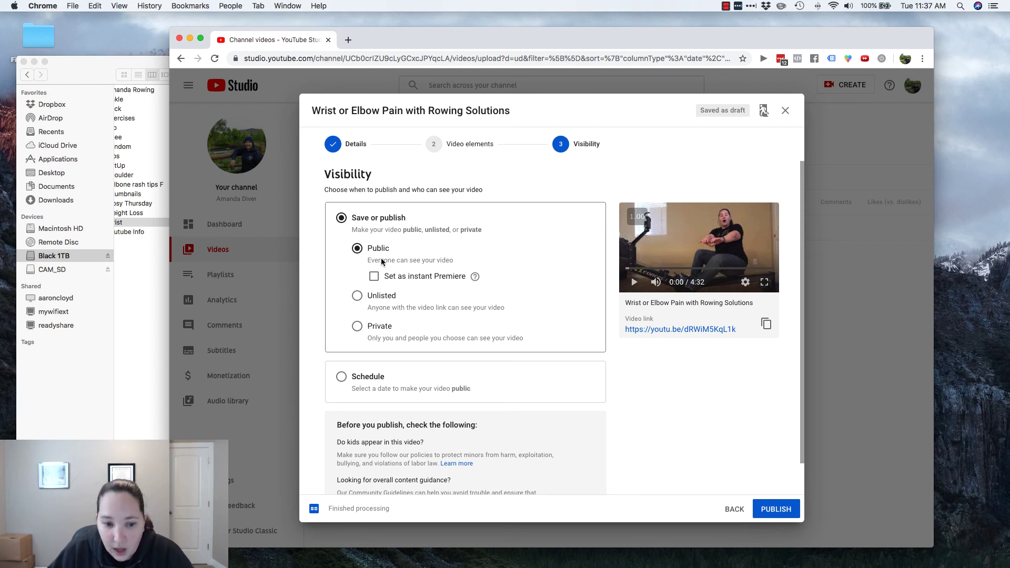
pyautogui.click(342, 343)
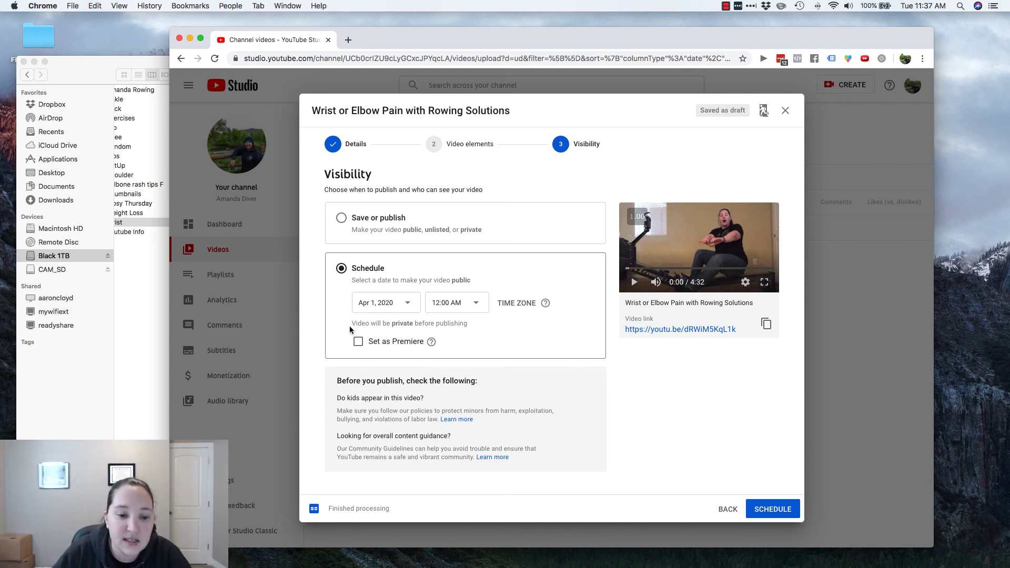
pyautogui.click(342, 218)
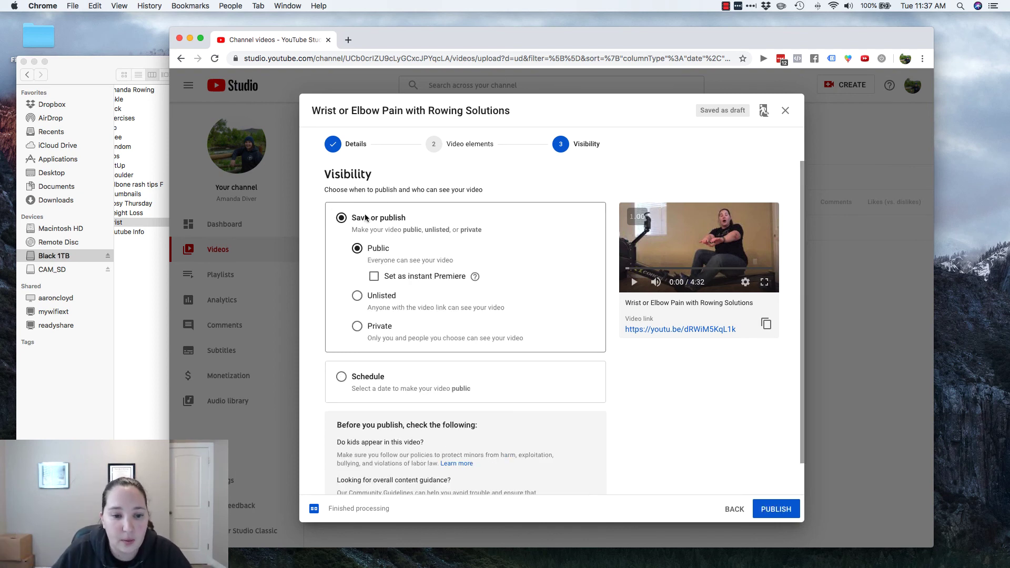
pyautogui.scroll(-2, 388, 314)
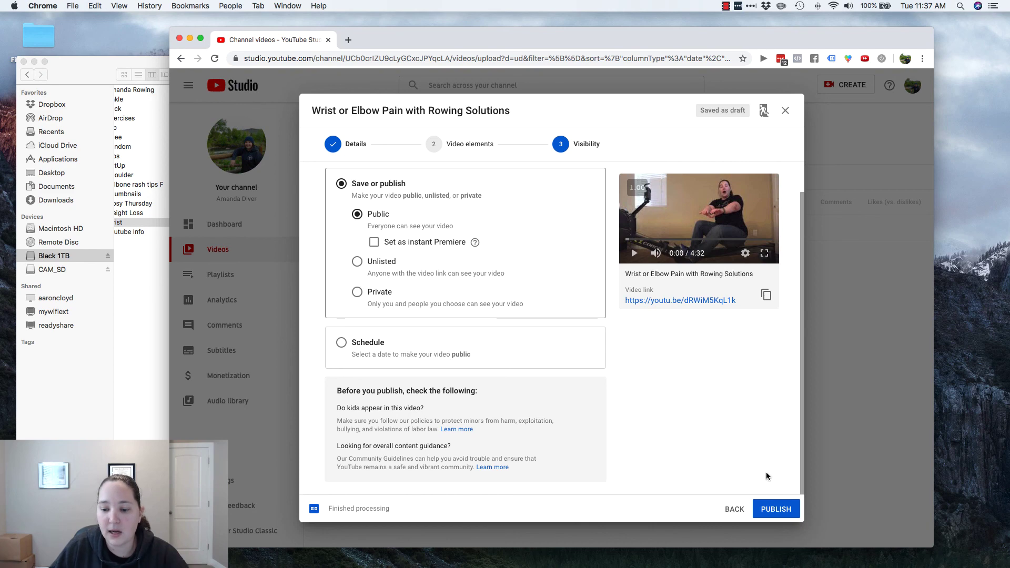
pyautogui.click(776, 508)
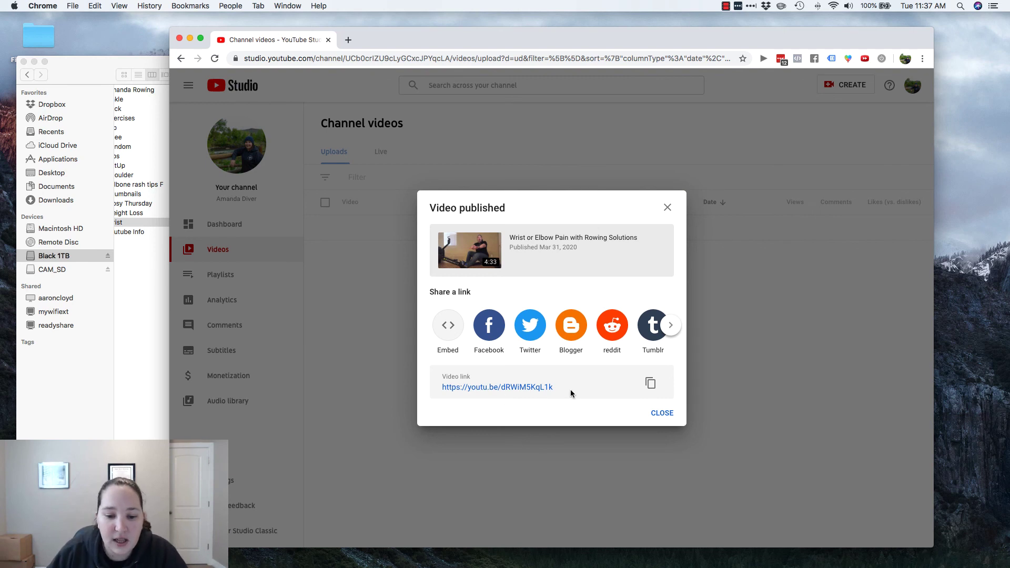
# Select the full link text of the published video for sharing.
pyautogui.moveTo(570, 390)
pyautogui.mouseDown()
pyautogui.moveTo(437, 388)
pyautogui.moveTo(555, 388)
pyautogui.mouseUp()
pyautogui.click(434, 387)
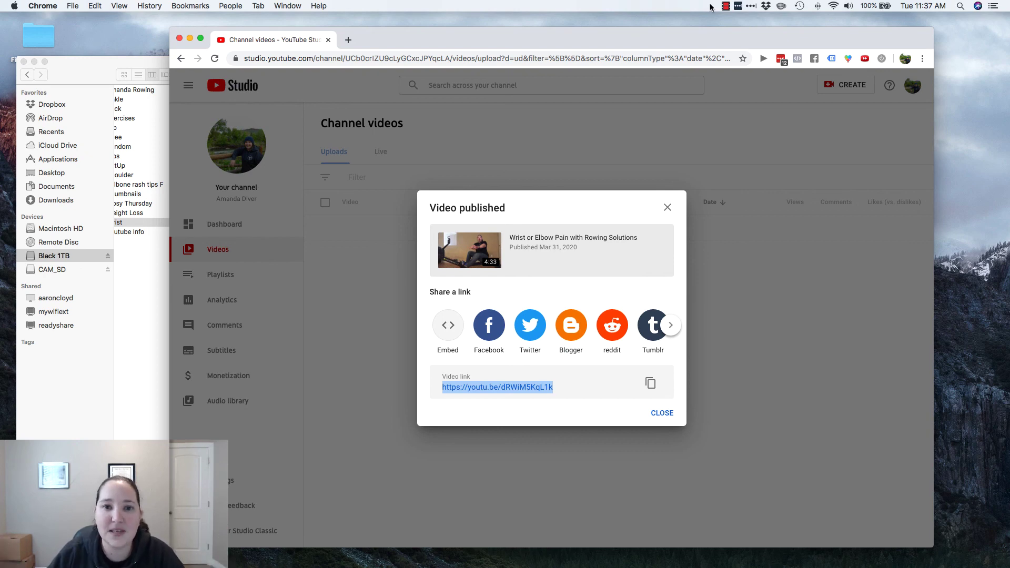
pyautogui.click(726, 7)
pyautogui.click(747, 14)
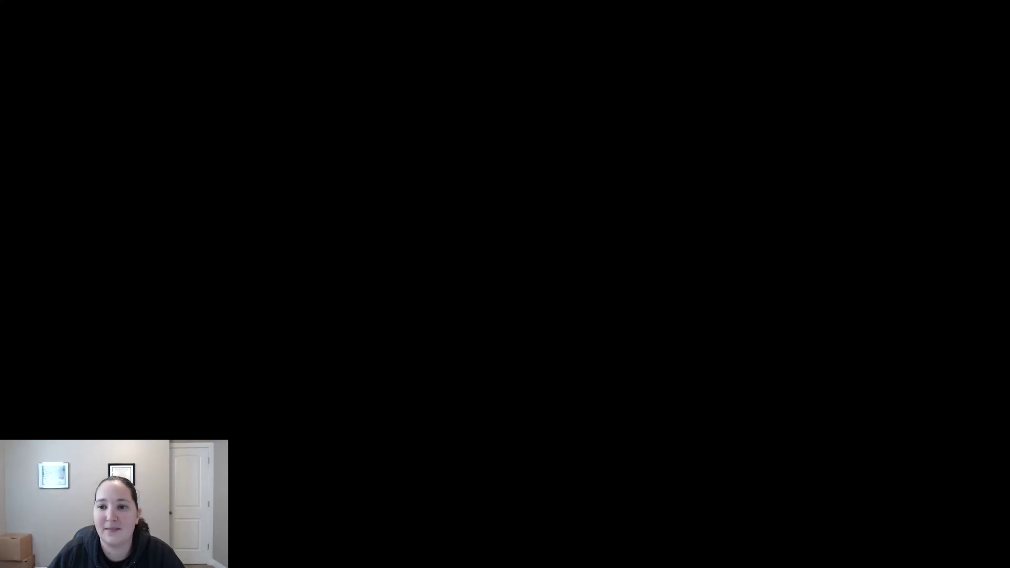